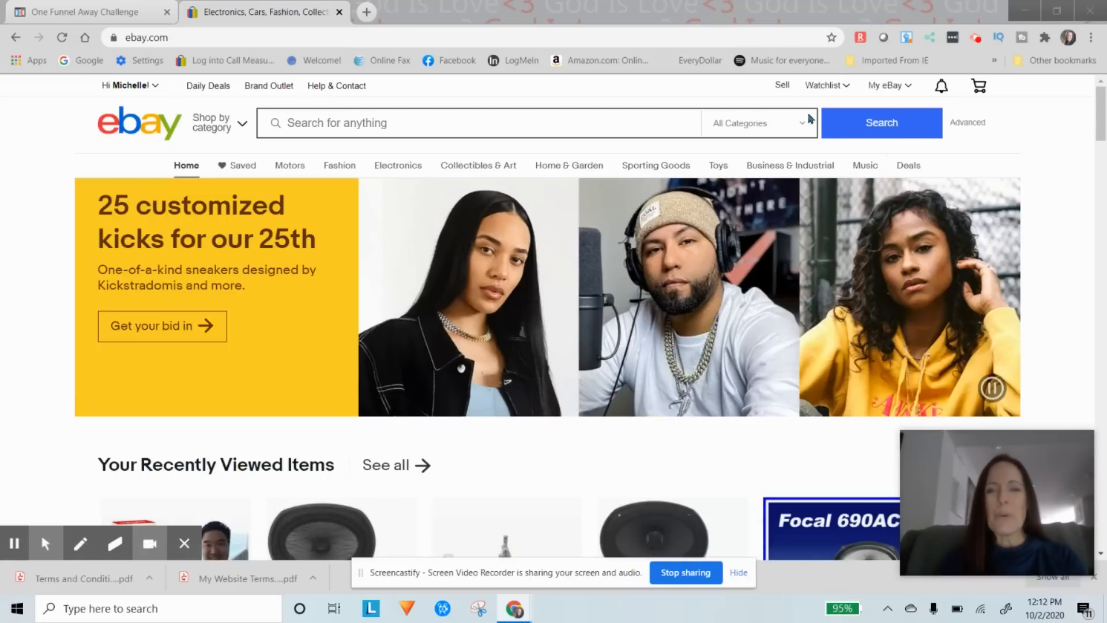
# - Sign in to sell with the saved password and the texted security code to reach Seller Hub
pyautogui.click(782, 86)
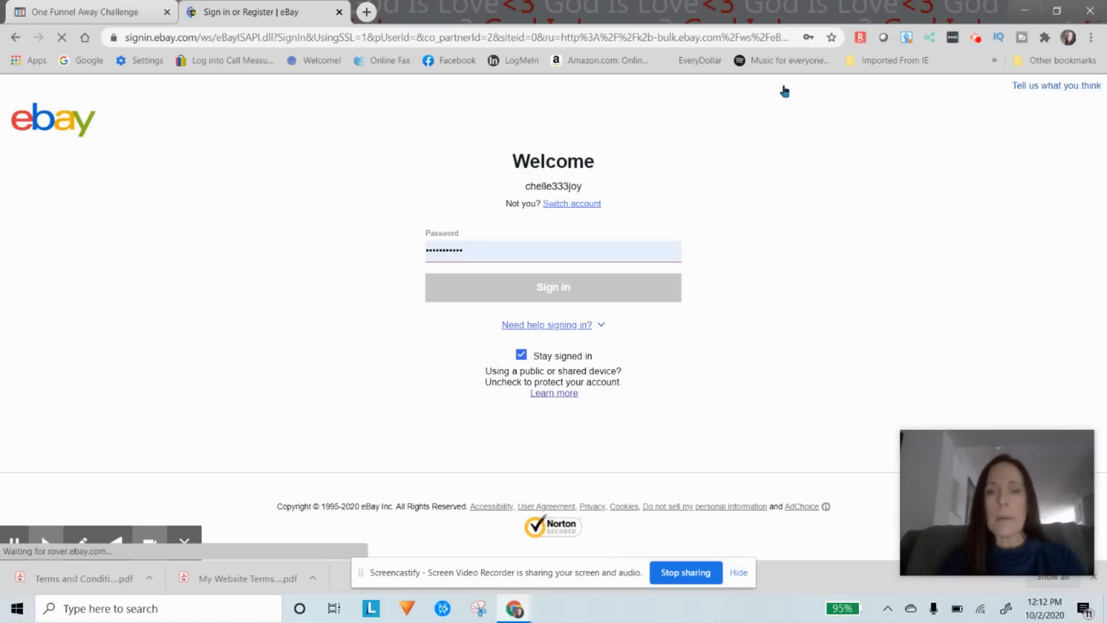
pyautogui.click(560, 286)
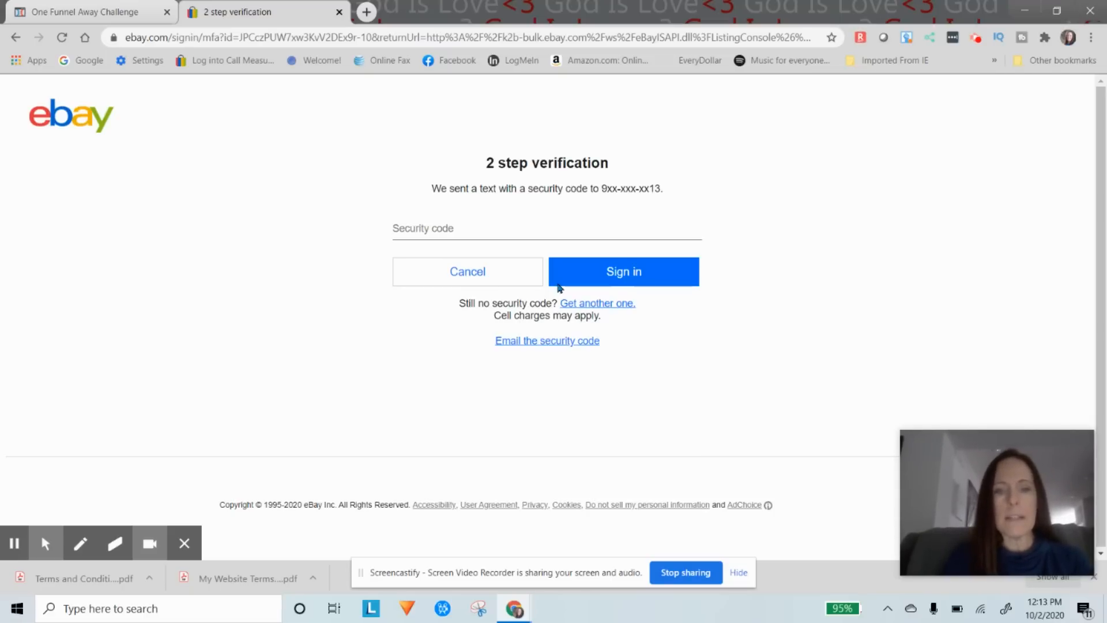
pyautogui.click(521, 225)
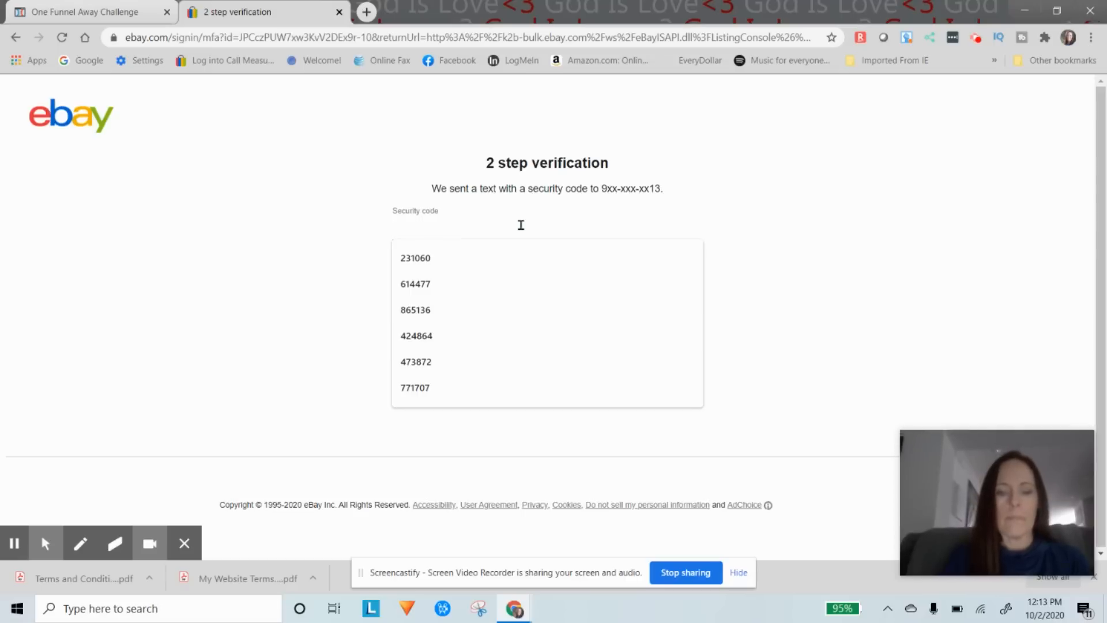
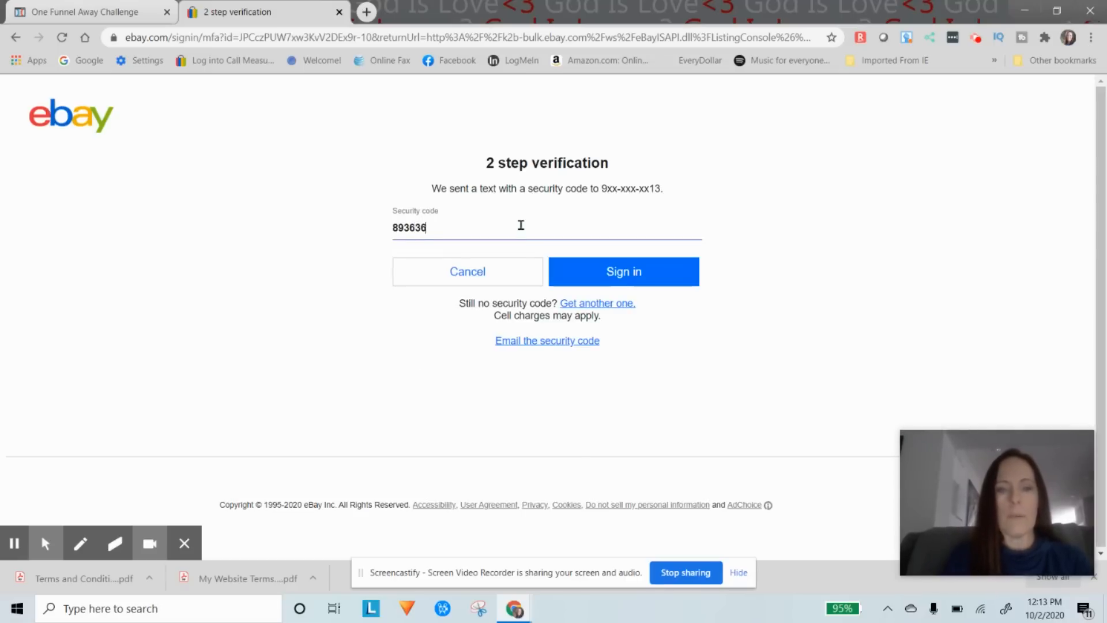
pyautogui.click(630, 270)
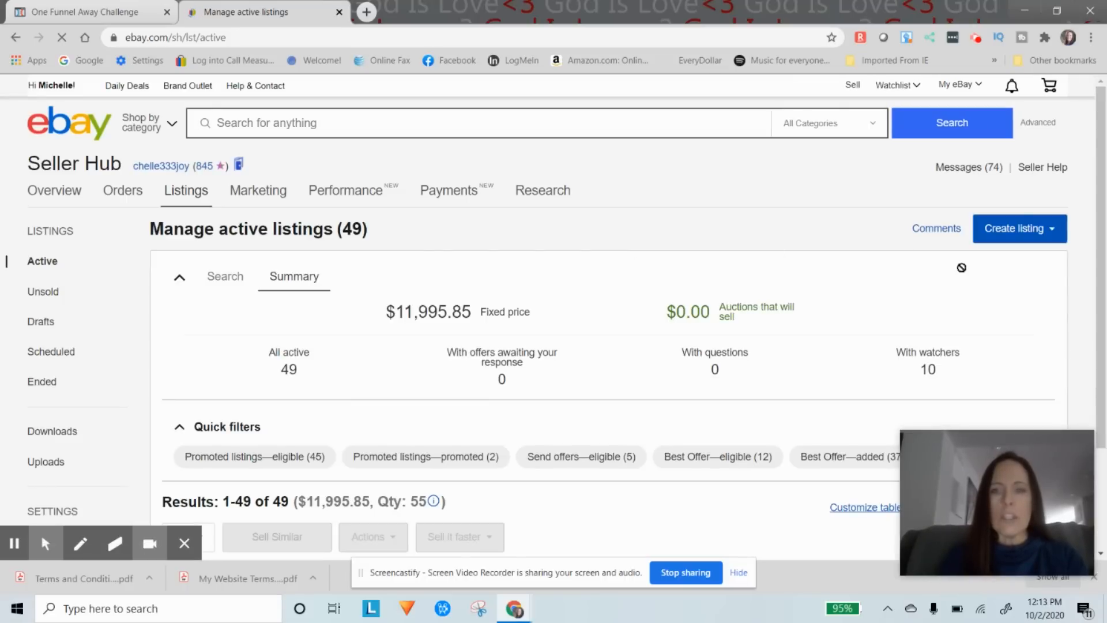
# - Start a single listing for 'Canon EOS camera' in the Digital Cameras category
pyautogui.click(1002, 241)
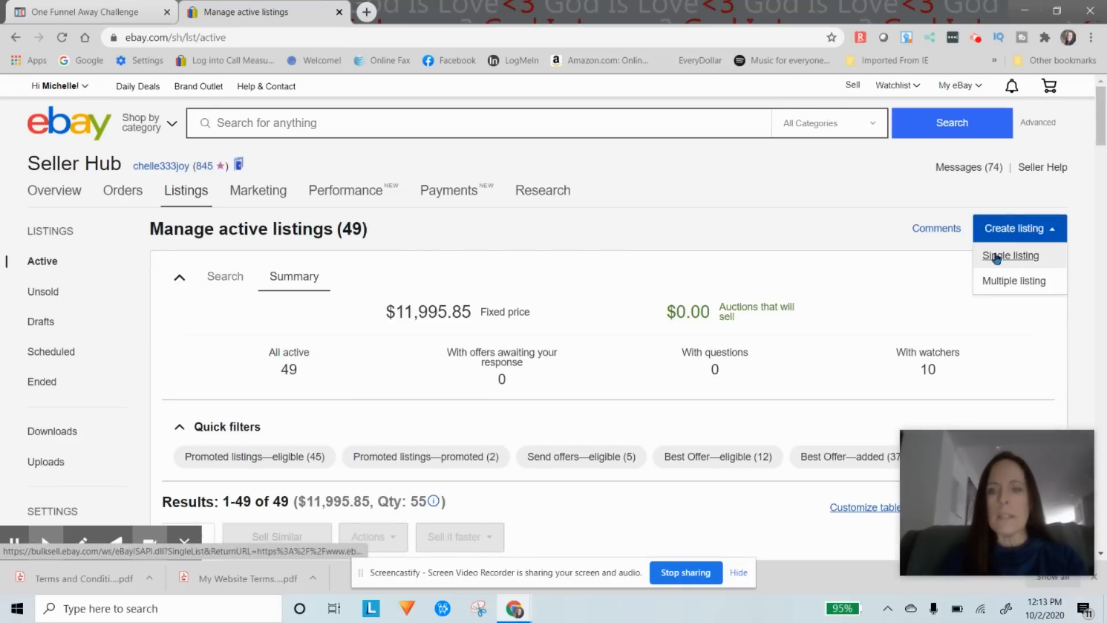
pyautogui.click(997, 257)
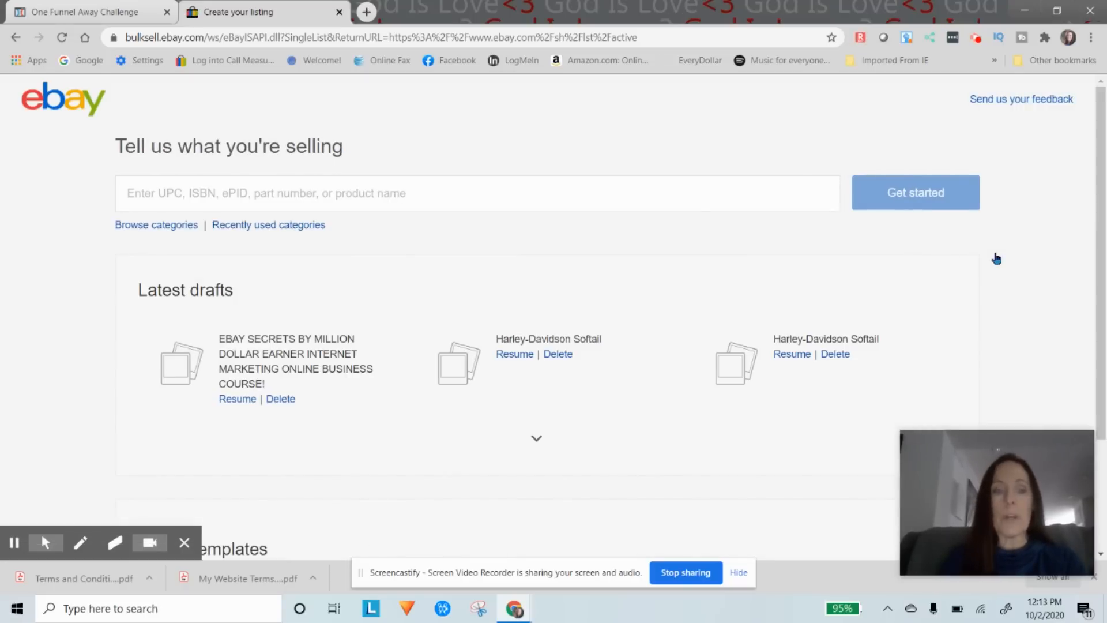
pyautogui.click(624, 195)
pyautogui.write('Can')
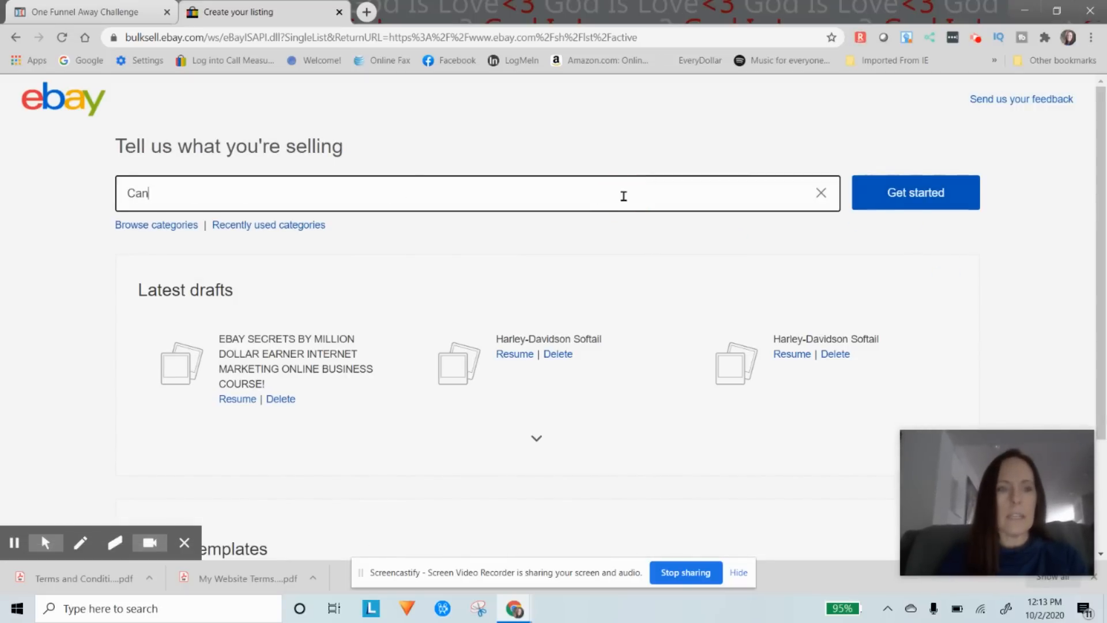
pyautogui.write('on EOs')
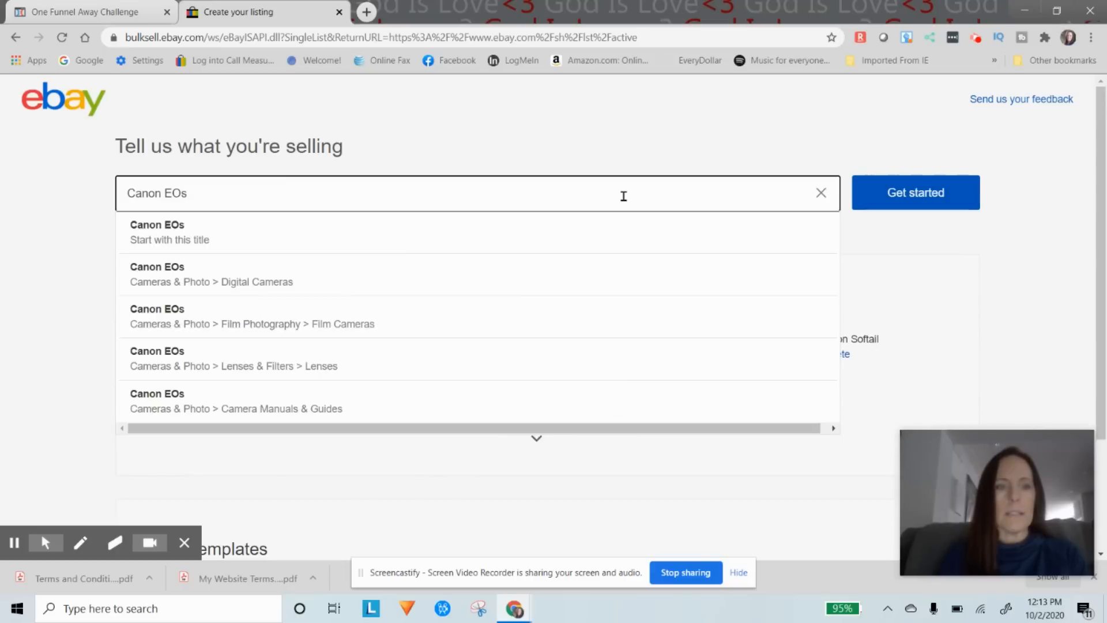
pyautogui.press('BackSpace')
pyautogui.write('S cam')
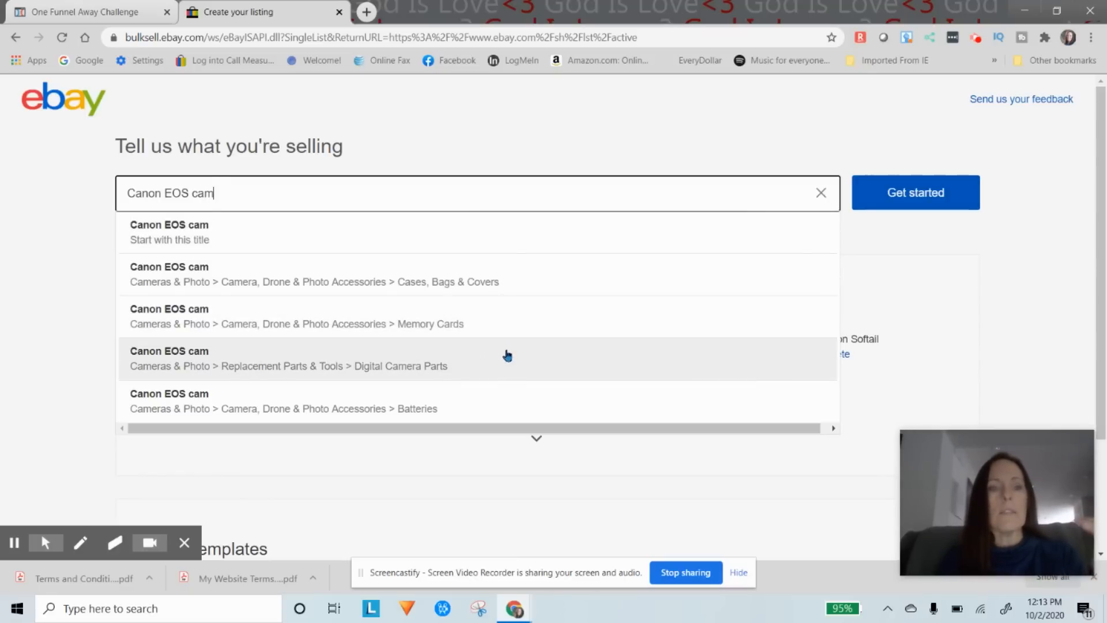
pyautogui.write('era')
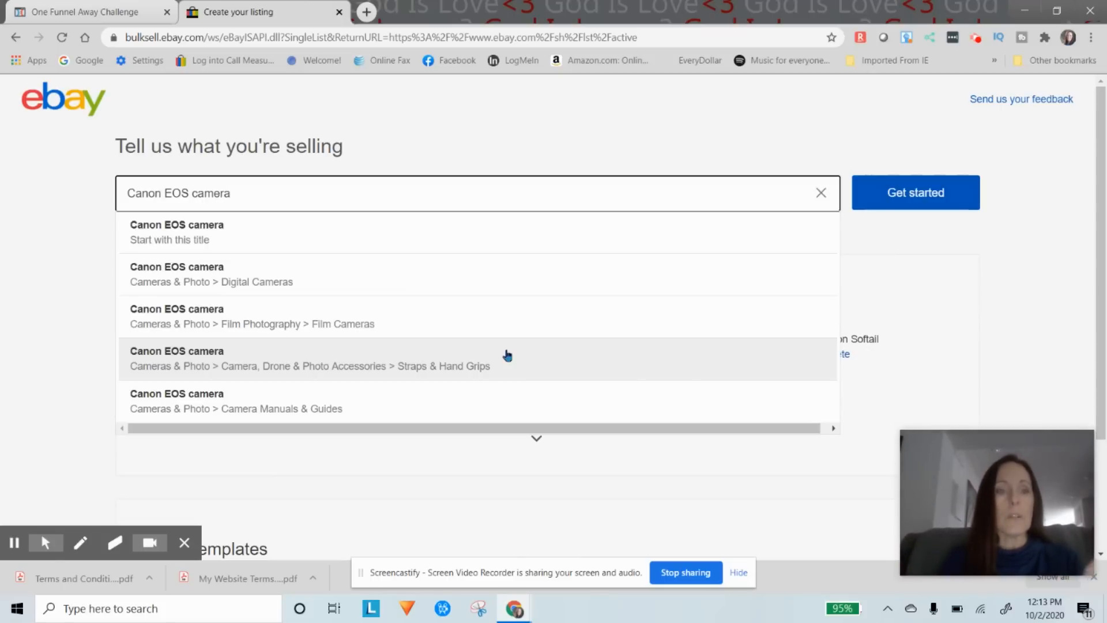
pyautogui.click(283, 289)
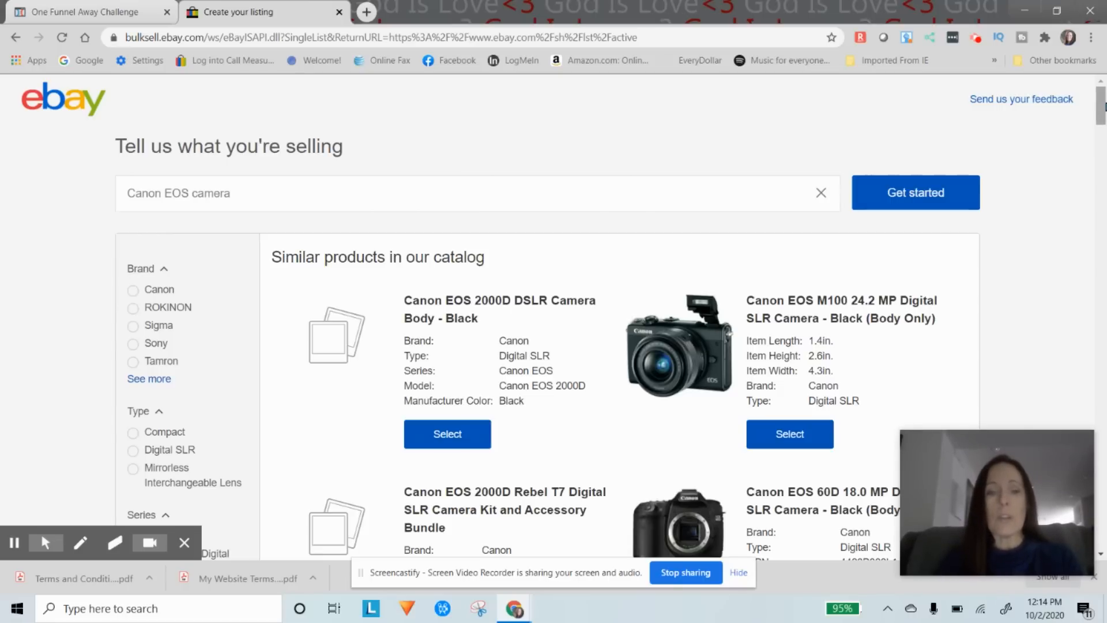
# - Scroll past the Canon EOS catalog matches and continue without selecting a product
pyautogui.moveTo(1103, 107); pyautogui.dragTo(1103, 112)
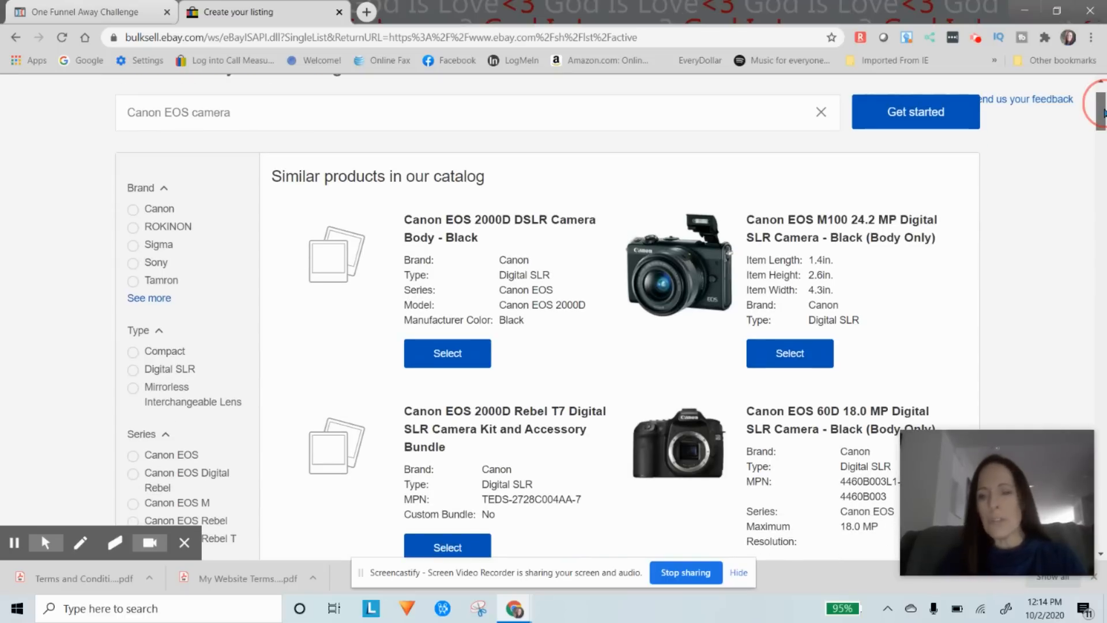
pyautogui.moveTo(1104, 112); pyautogui.dragTo(1104, 114)
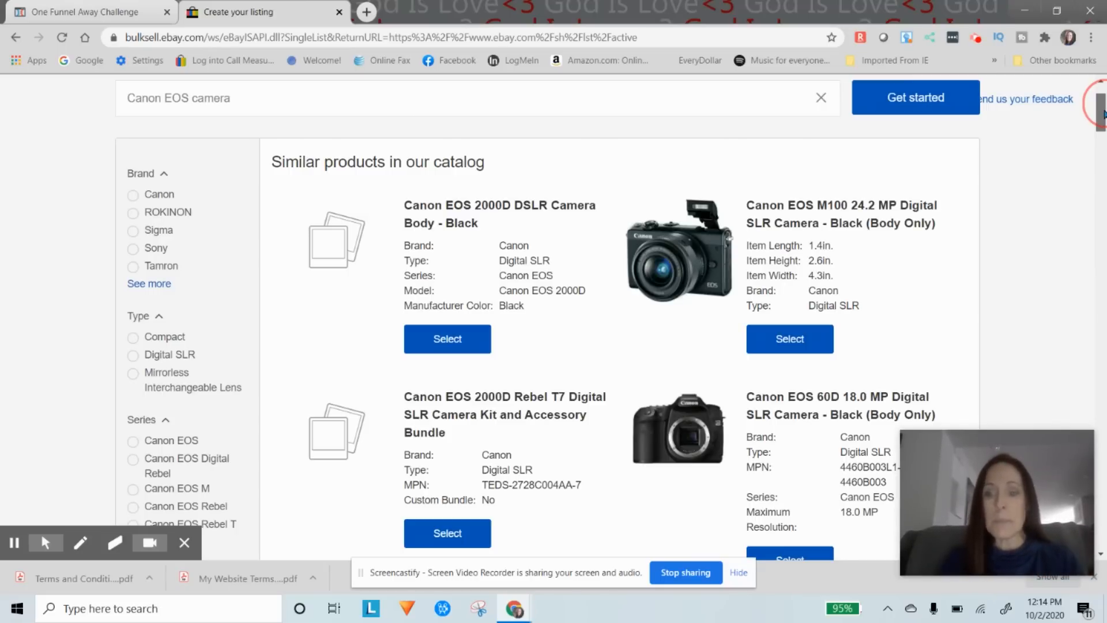
pyautogui.moveTo(1103, 113); pyautogui.dragTo(1103, 535)
pyautogui.click(621, 496)
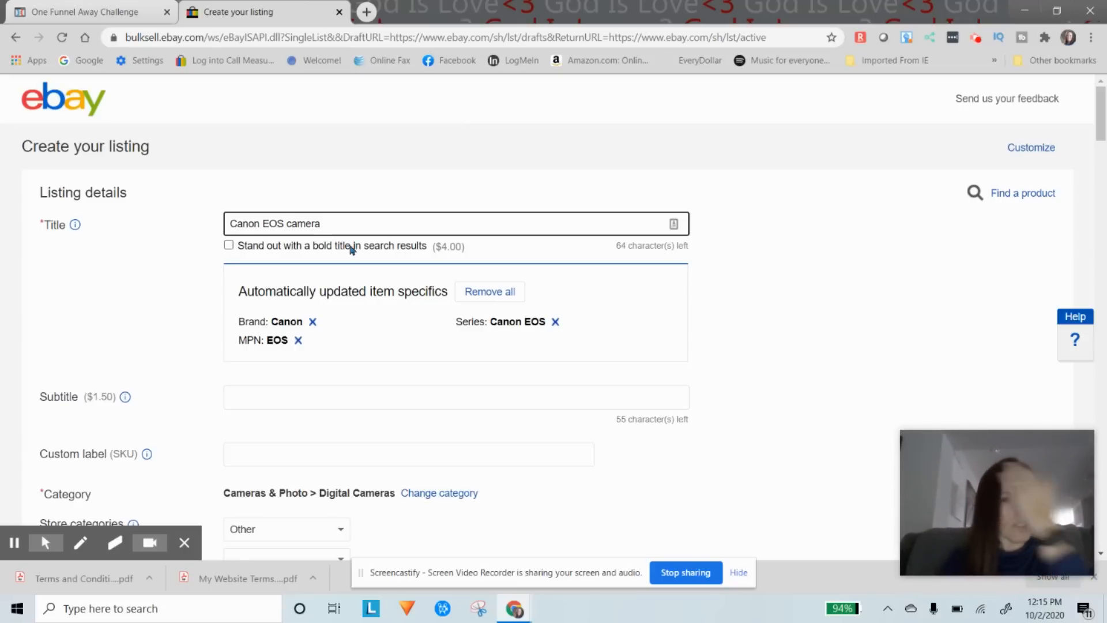
# - Insert '70D' after 'Canon EOS' in the title and append 'DSLR Digital'
pyautogui.click(287, 223)
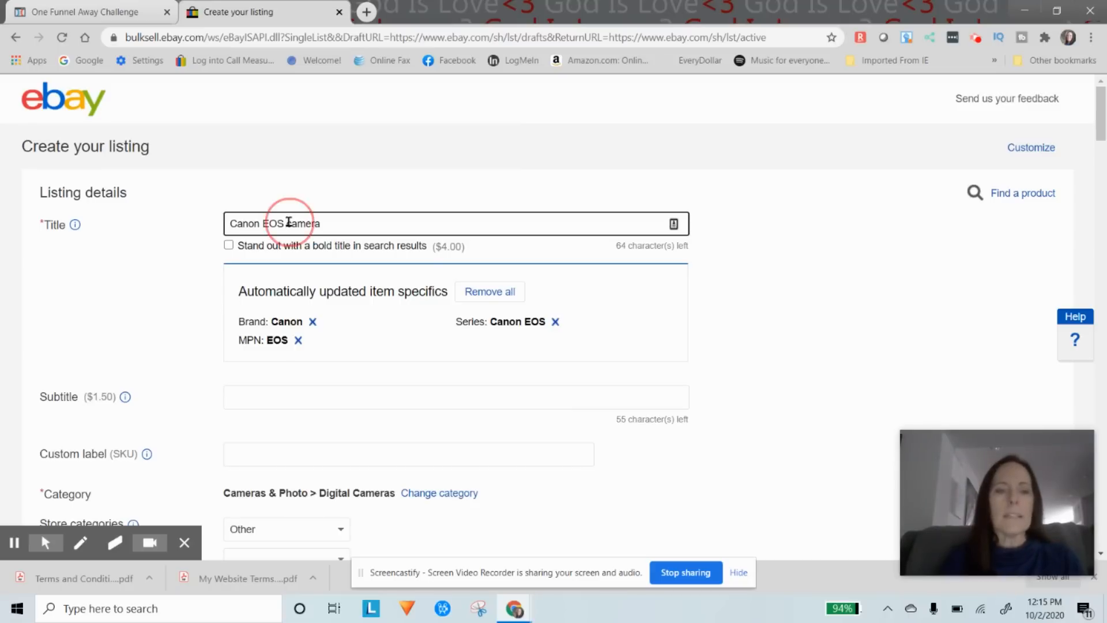
pyautogui.write('70D')
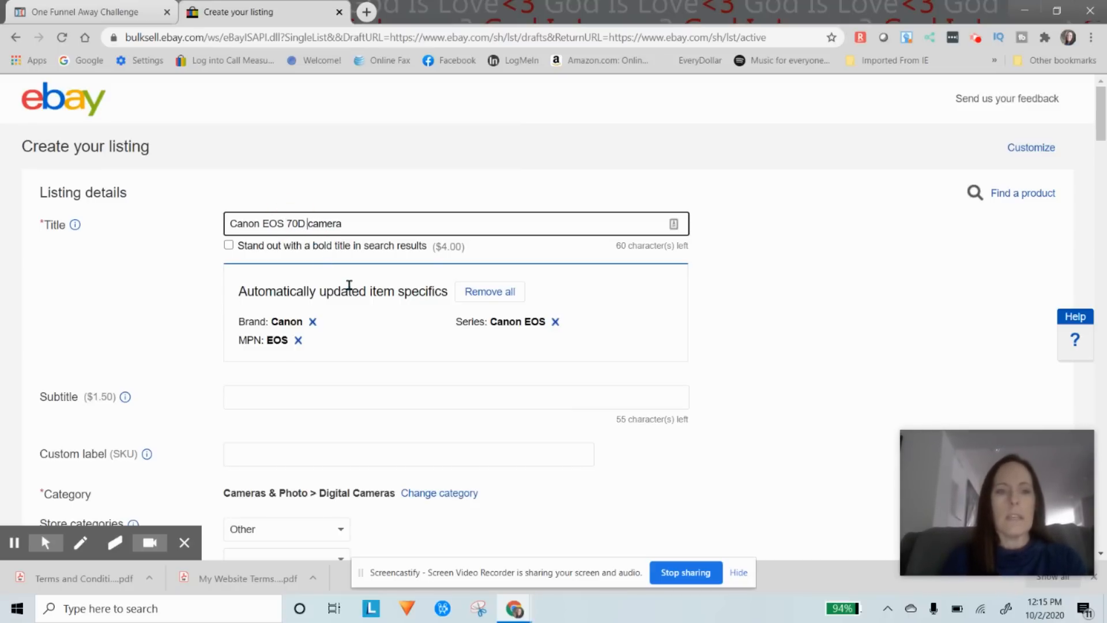
pyautogui.click(365, 232)
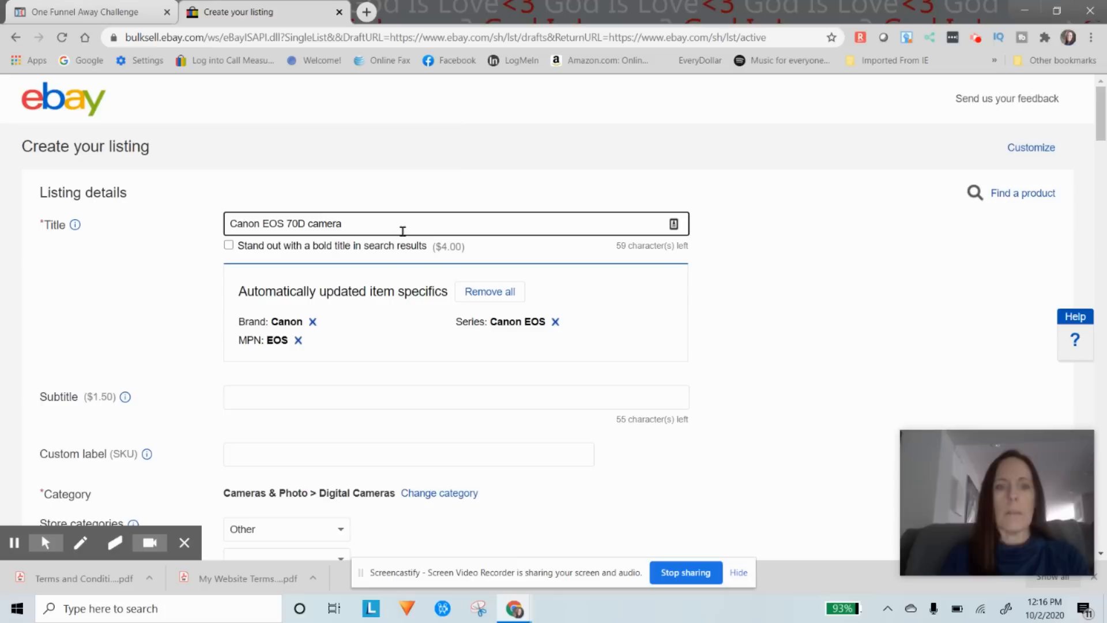
pyautogui.write('DSLR')
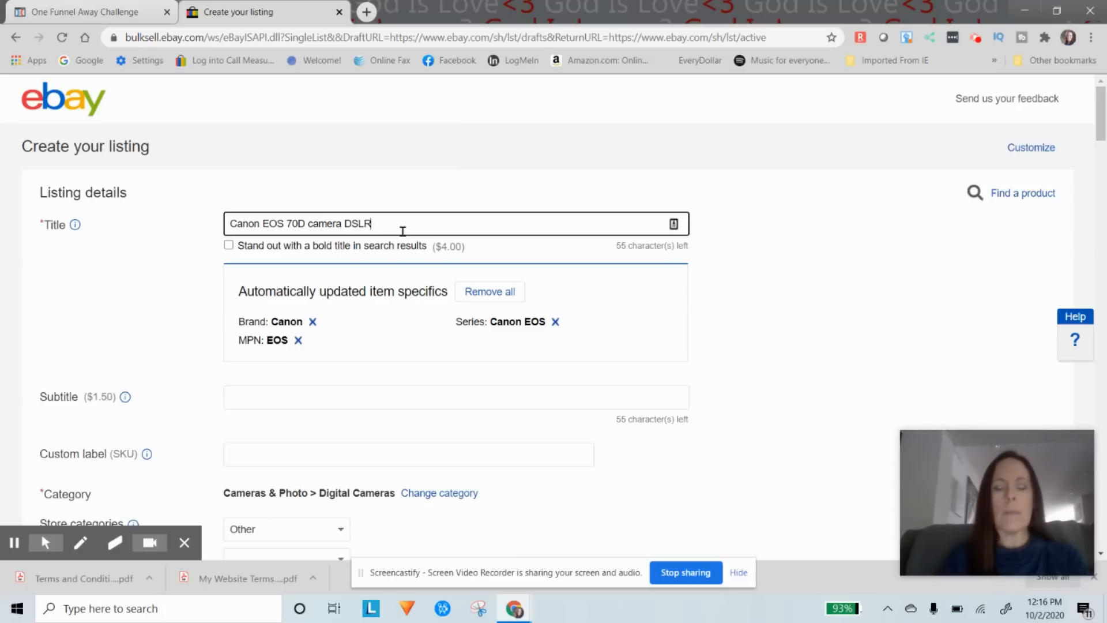
pyautogui.write(' Digital')
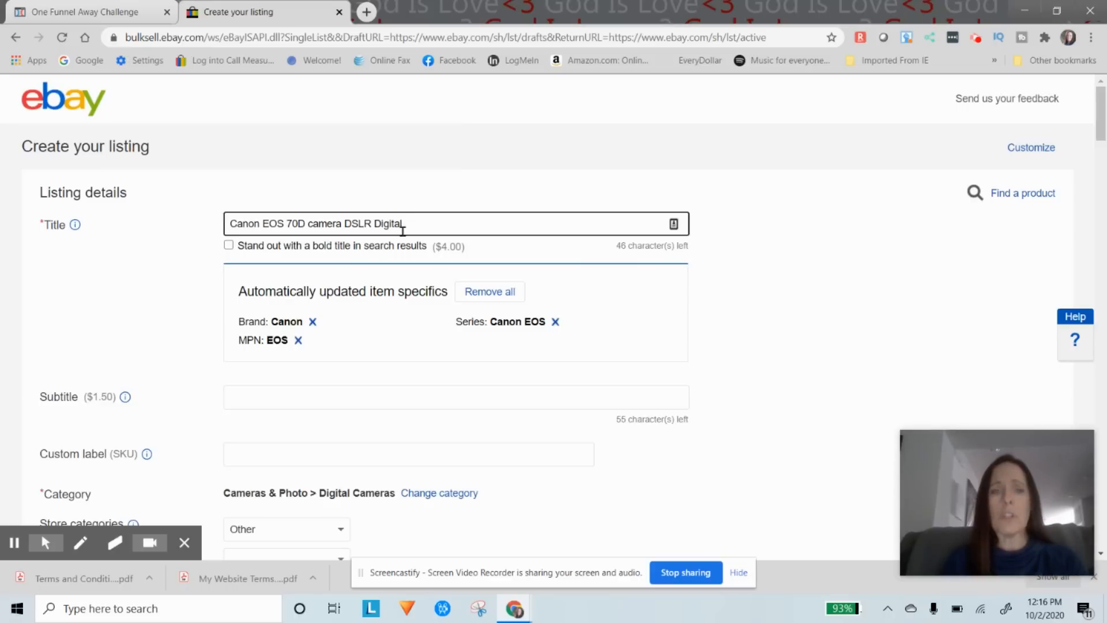
# - In a new tab, search eBay for 'canon eos 70d' in digital cameras
pyautogui.click(367, 12)
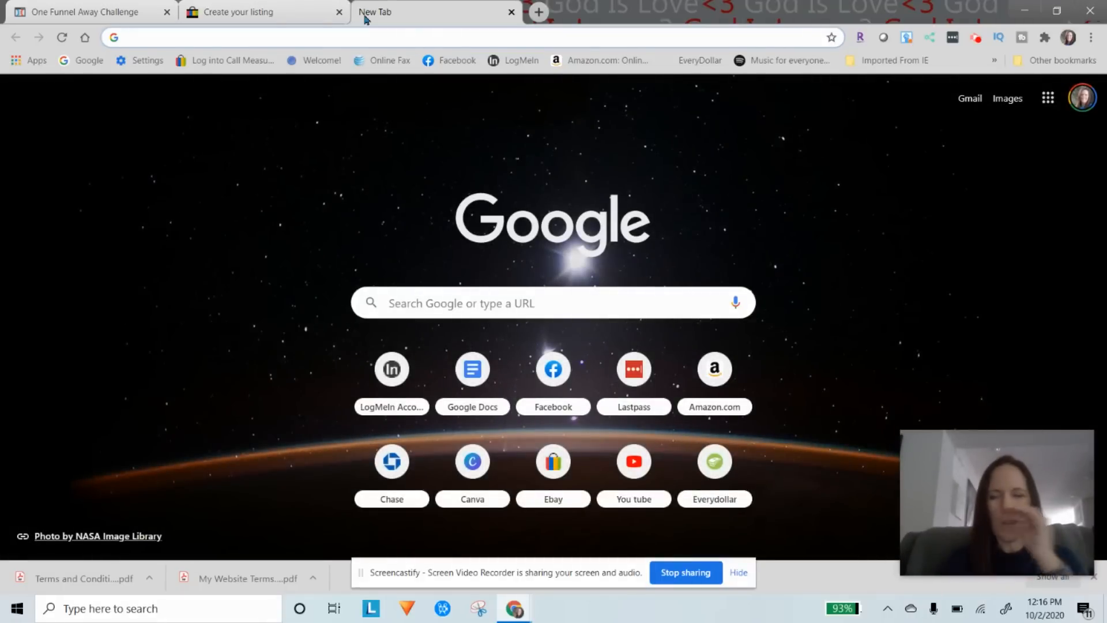
pyautogui.click(554, 476)
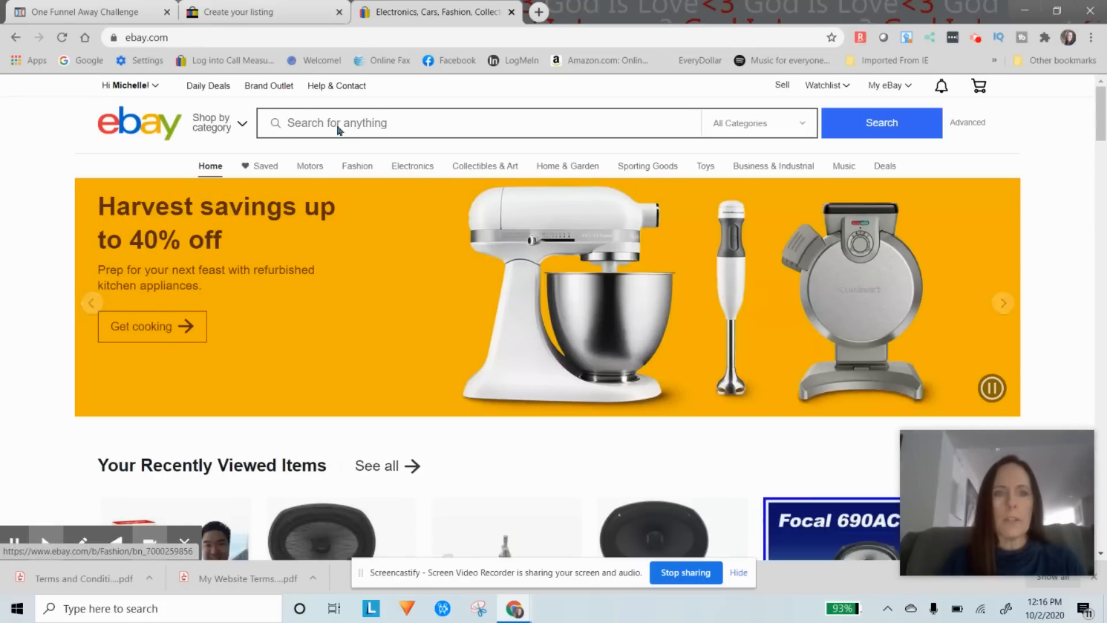
pyautogui.click(338, 131)
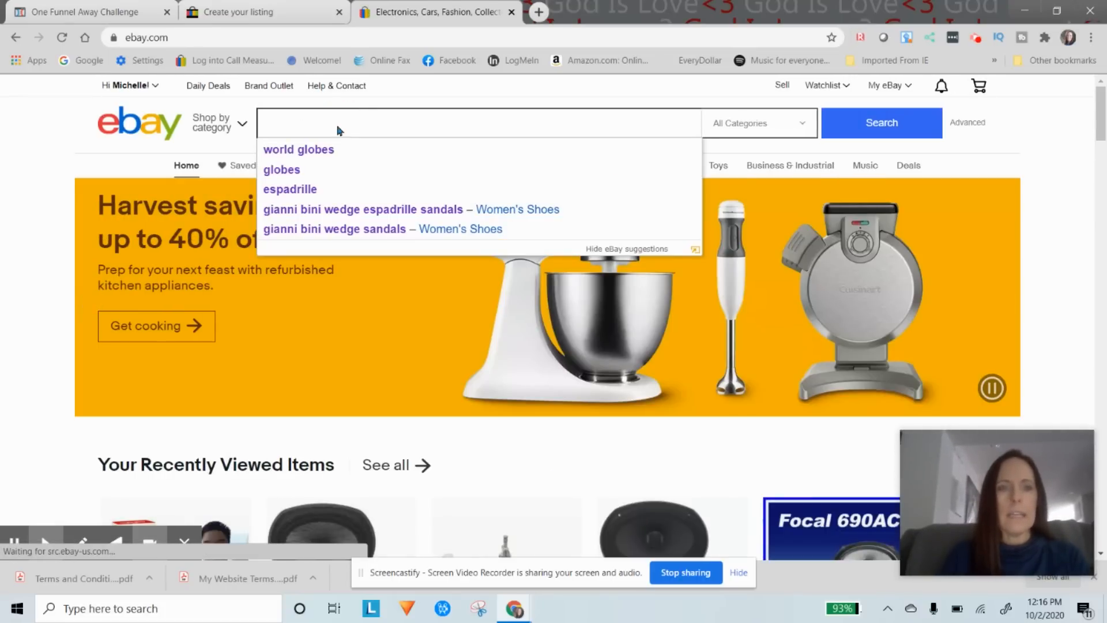
pyautogui.write('canon')
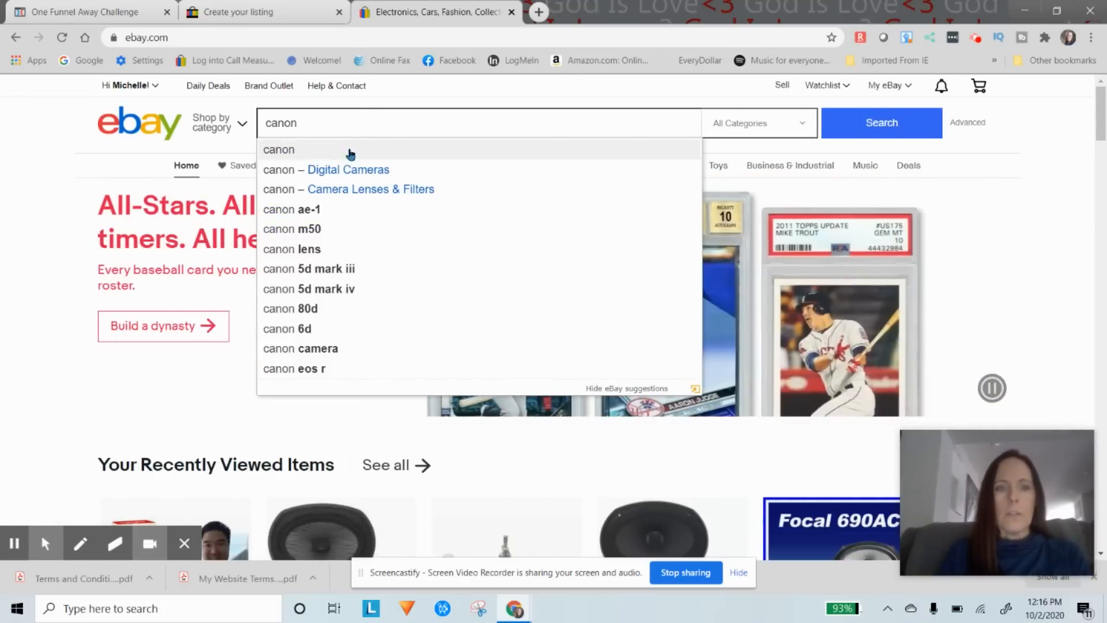
pyautogui.write(' eos ')
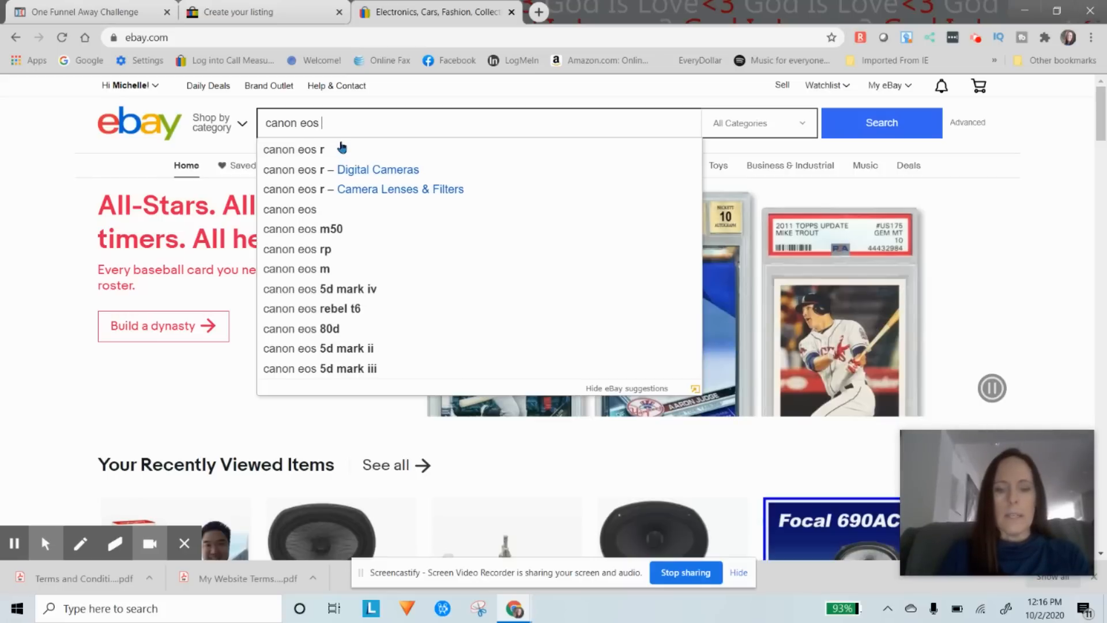
pyautogui.write('70d')
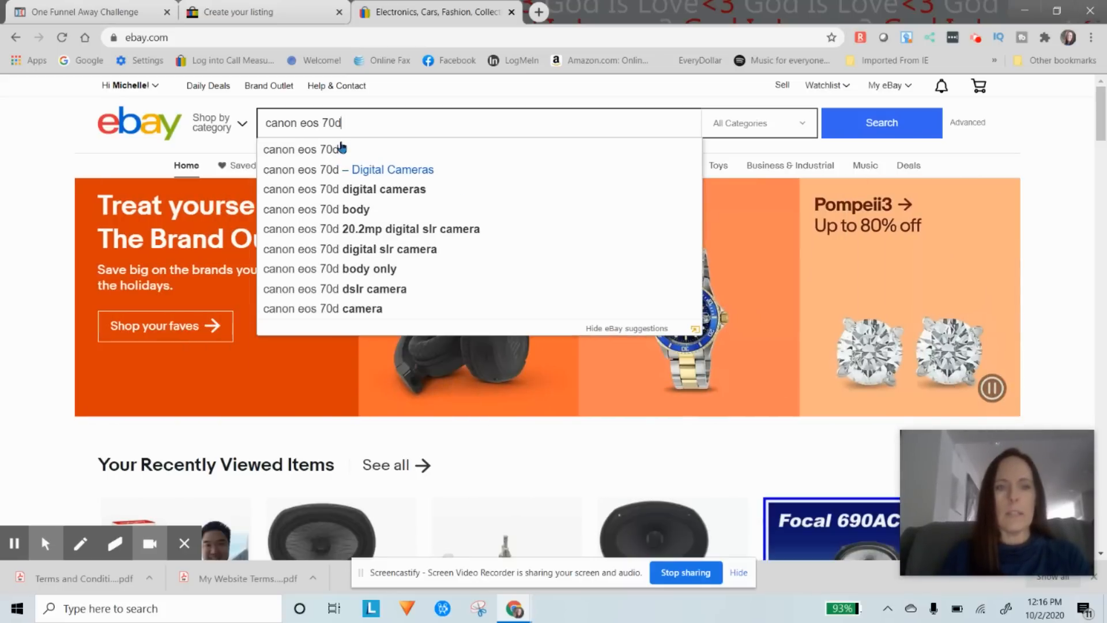
pyautogui.click(378, 190)
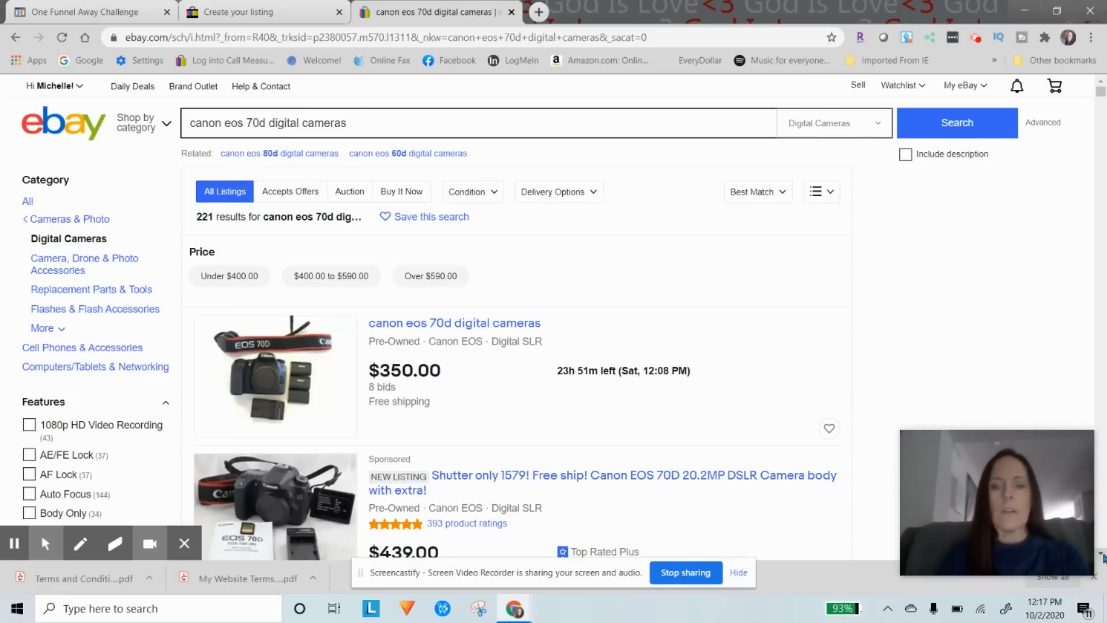
# - Scroll through the Canon EOS 70D results to compare prices, then return to the draft listing
pyautogui.scroll(-3, 1102, 556)
pyautogui.scroll(-1, 1103, 556)
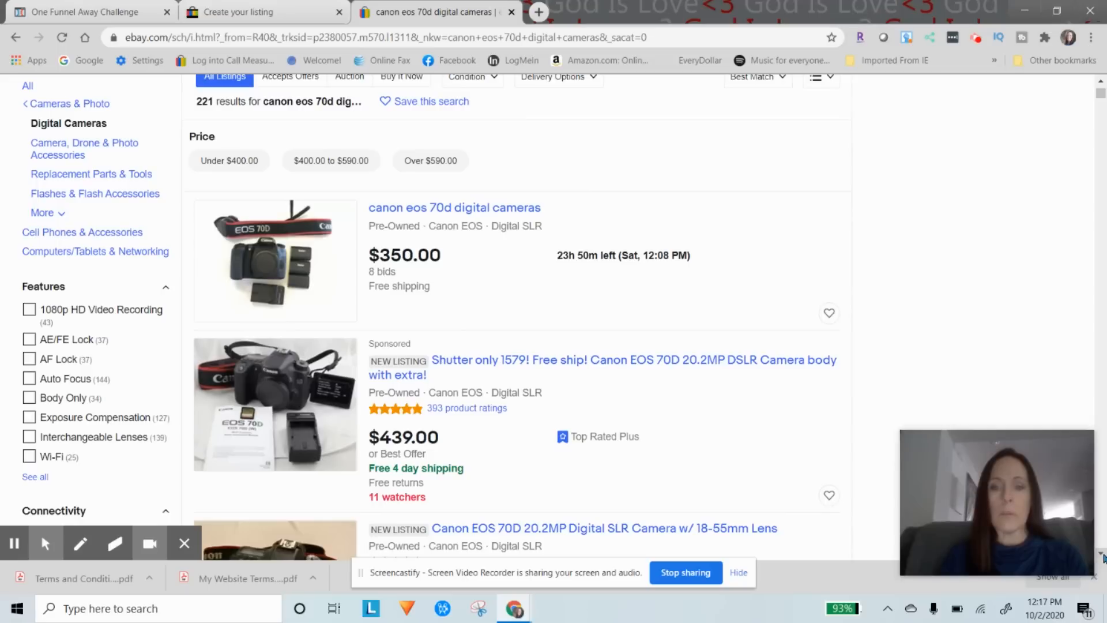
pyautogui.scroll(-2, 1102, 557)
pyautogui.scroll(-3, 1102, 557)
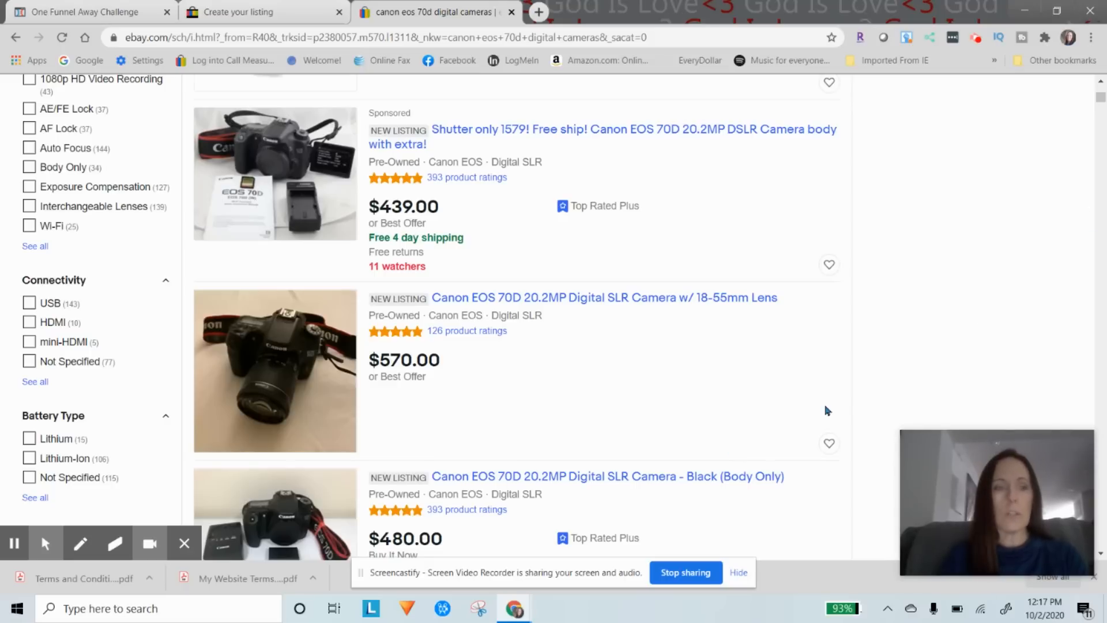
pyautogui.moveTo(1086, 552)
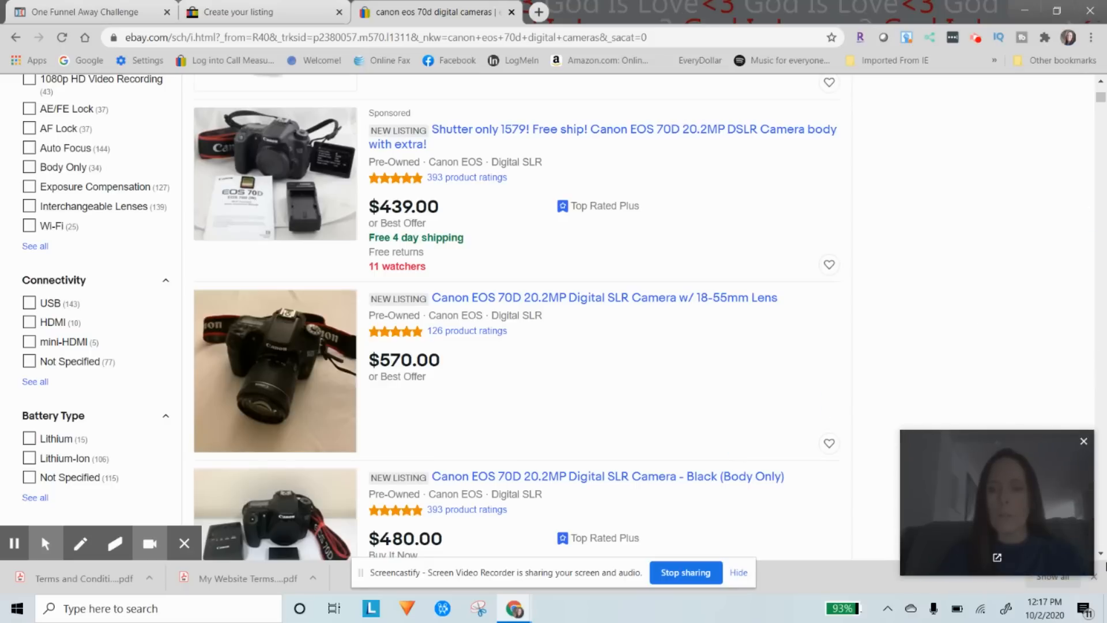
pyautogui.click(1101, 554)
pyautogui.click(1101, 554)
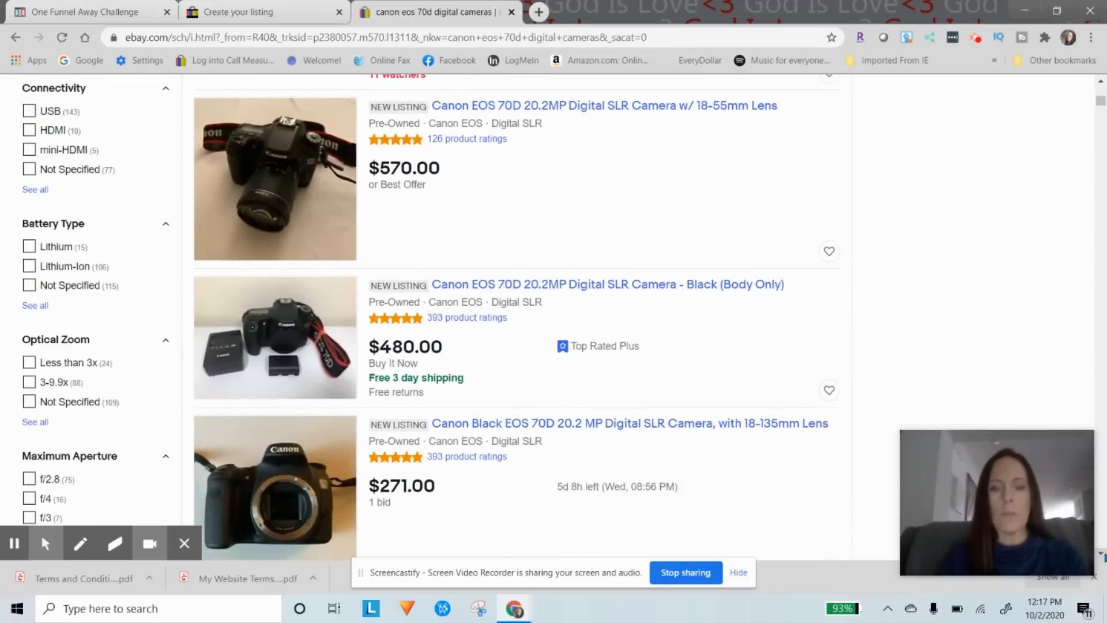
pyautogui.click(1101, 554)
pyautogui.click(1101, 554)
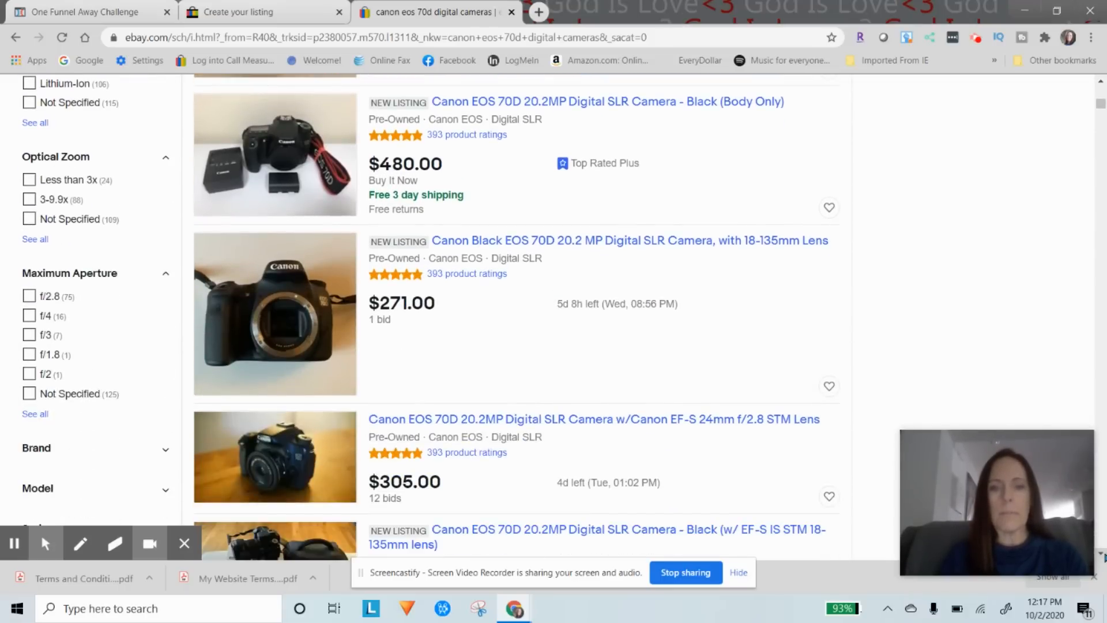
pyautogui.click(1101, 554)
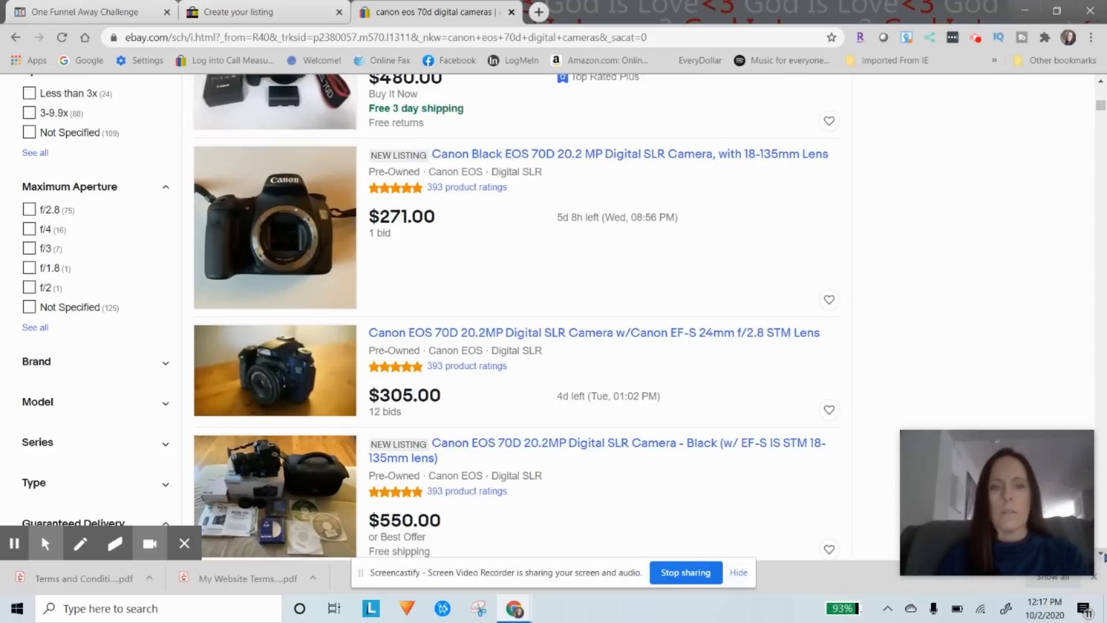
pyautogui.click(1101, 554)
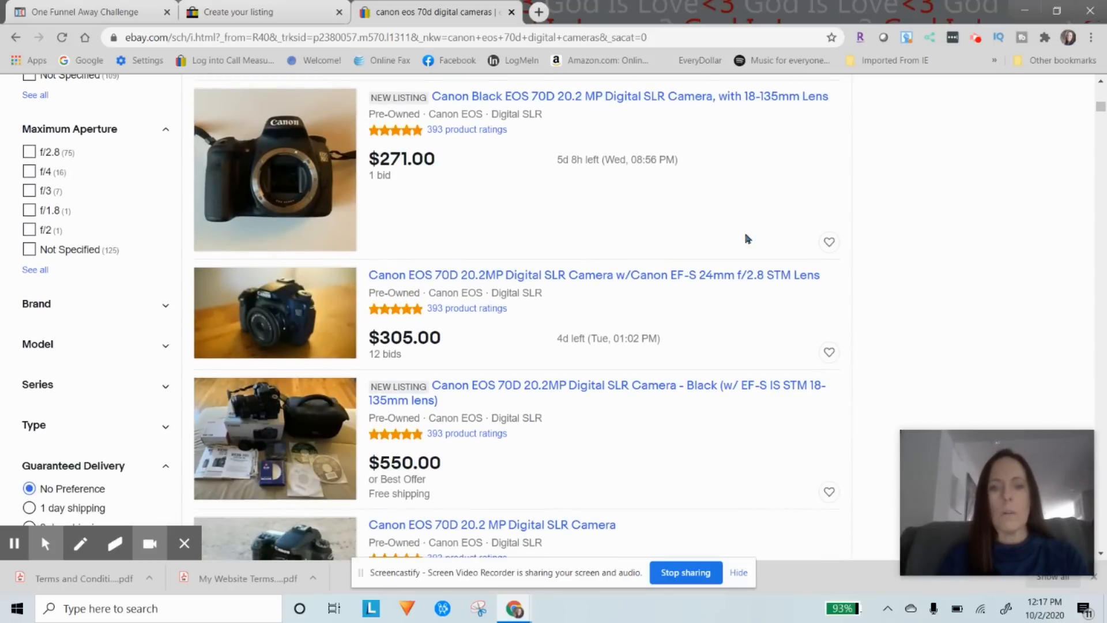
pyautogui.click(262, 16)
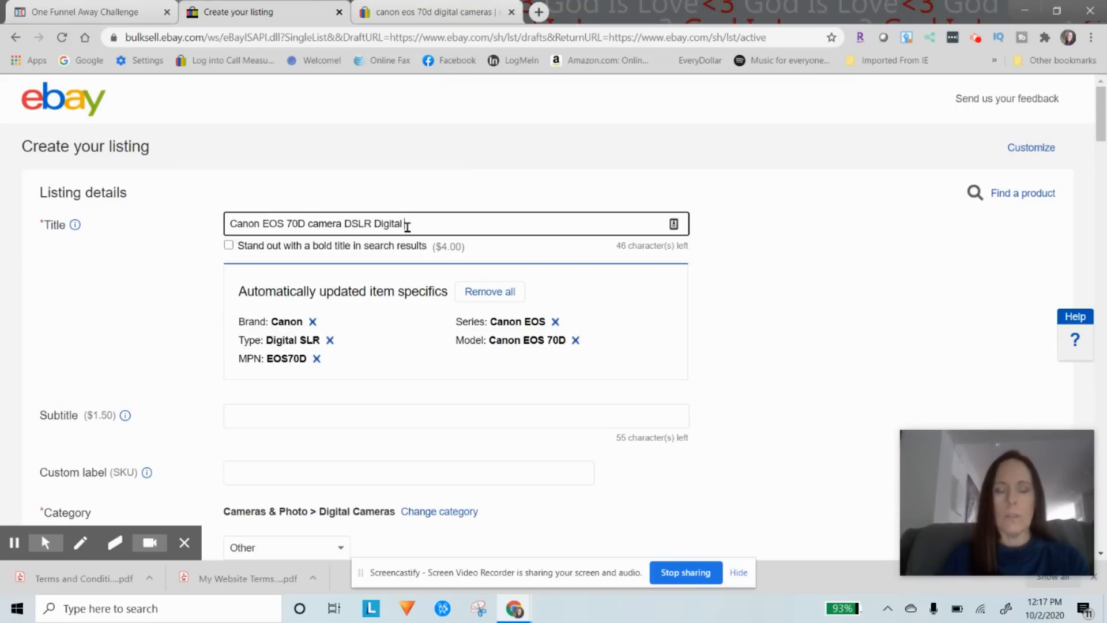
# - Append 'Black Lens SLR Cameras Lens Bag tripod' to the listing title, dropping a stray 'lense'
pyautogui.click(436, 17)
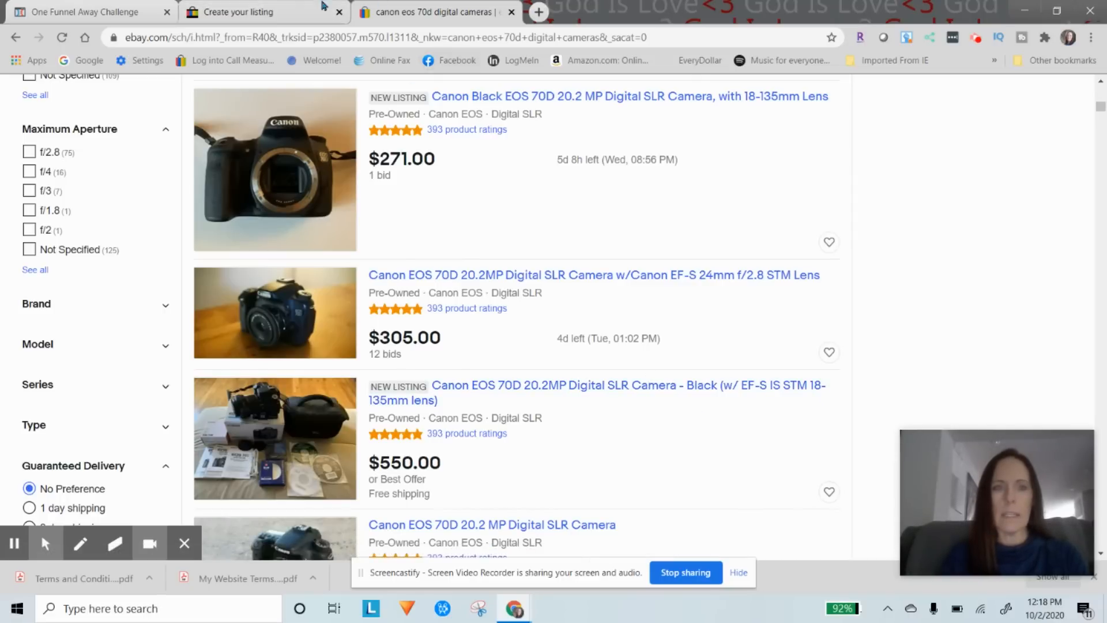
pyautogui.click(296, 12)
pyautogui.write('Black Le')
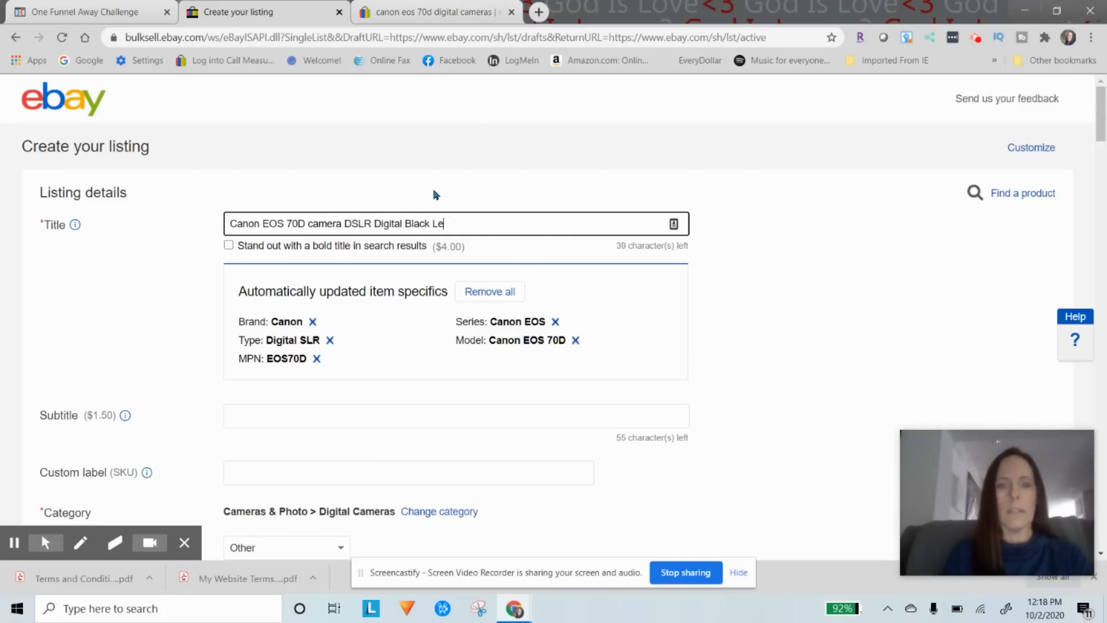
pyautogui.write('ns SLR')
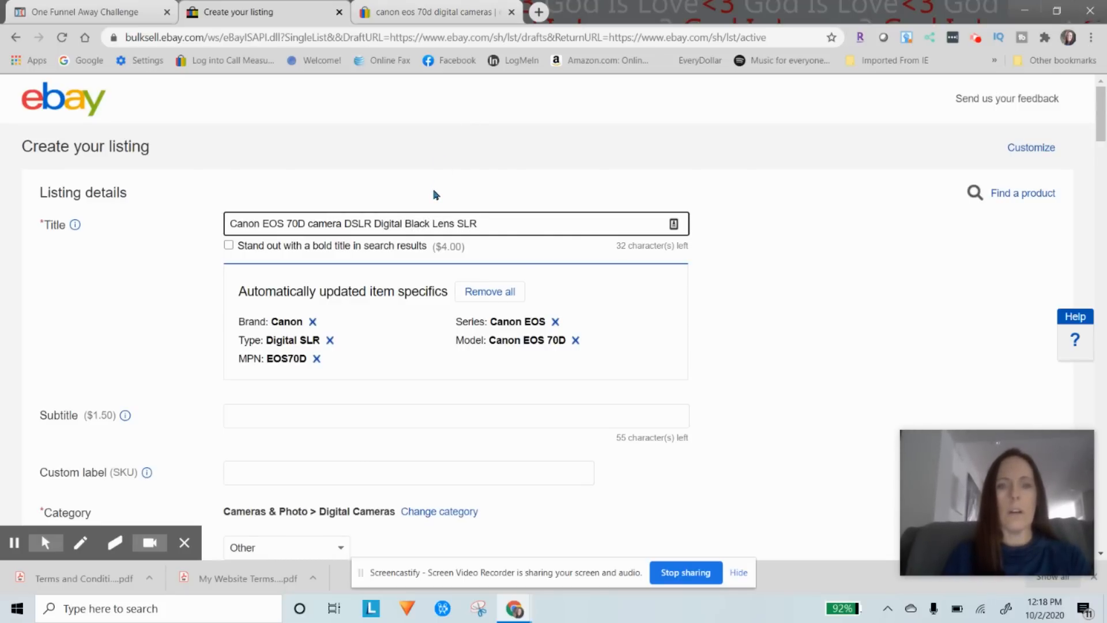
pyautogui.write(' Camer')
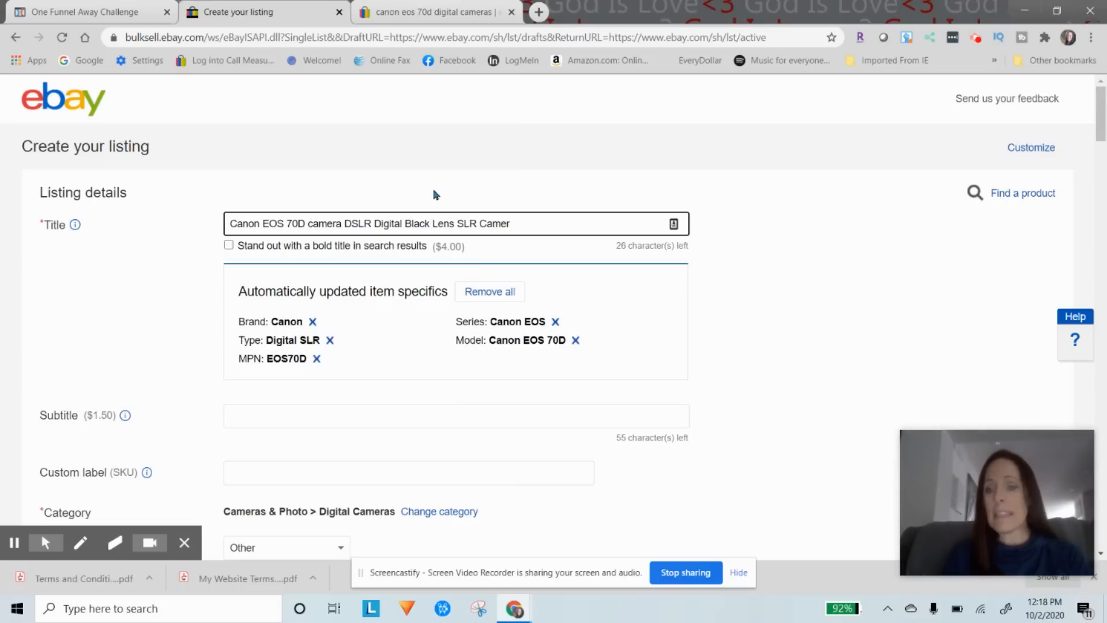
pyautogui.write('as')
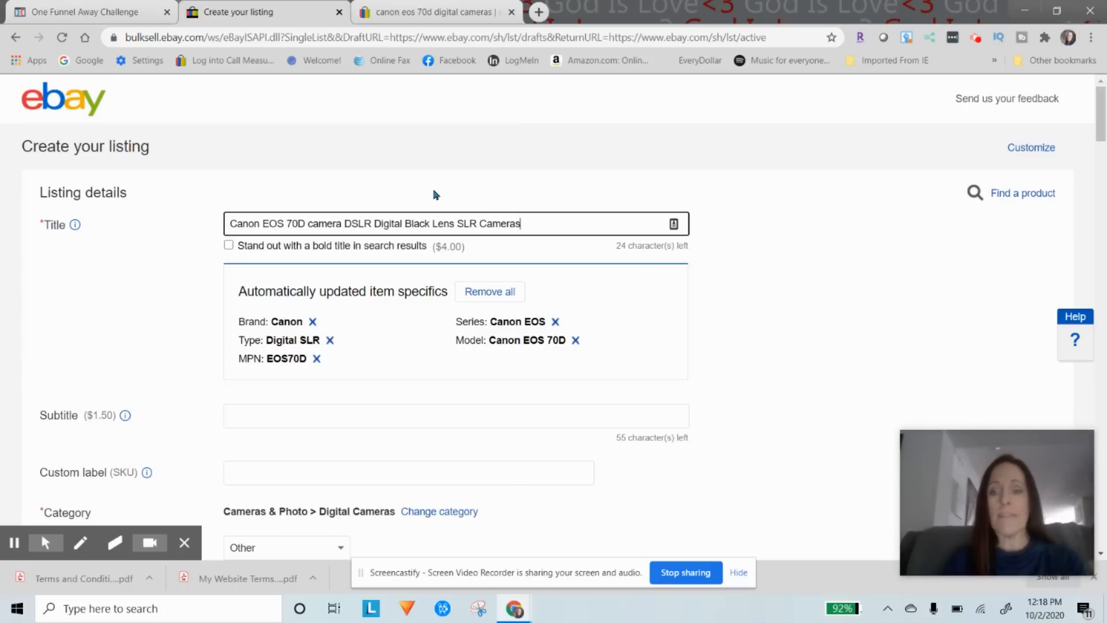
pyautogui.write('Lens')
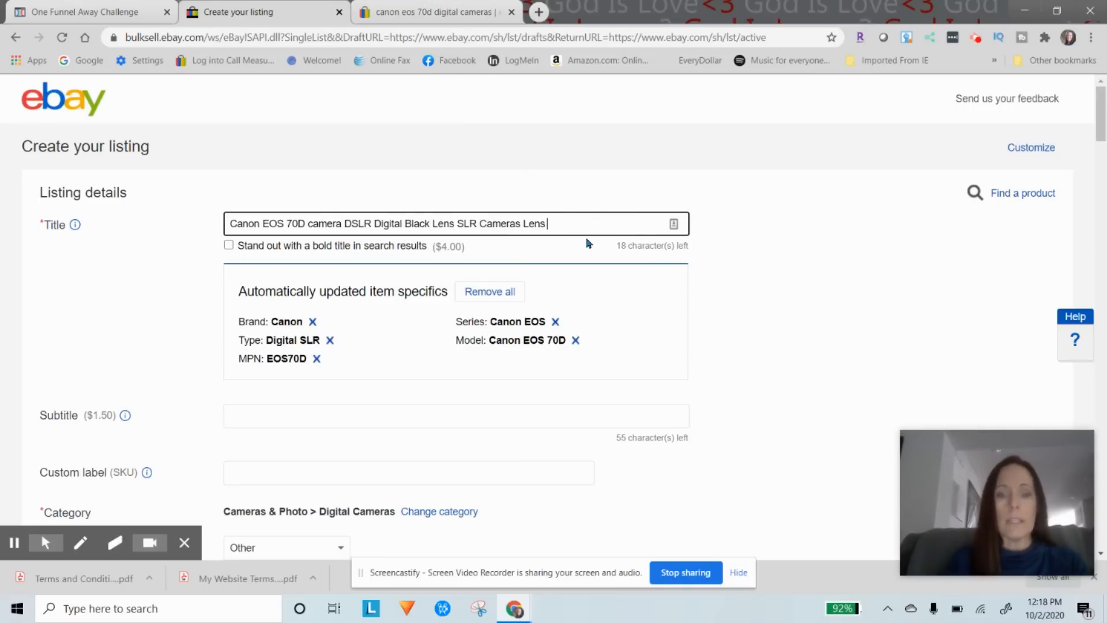
pyautogui.write('Bag')
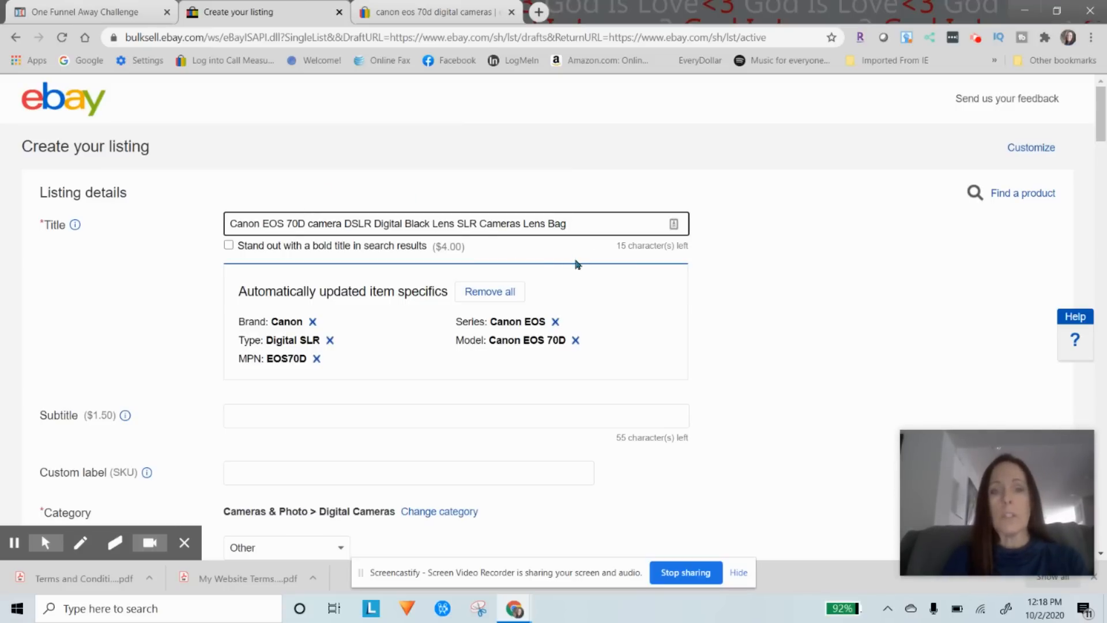
pyautogui.write('tripod')
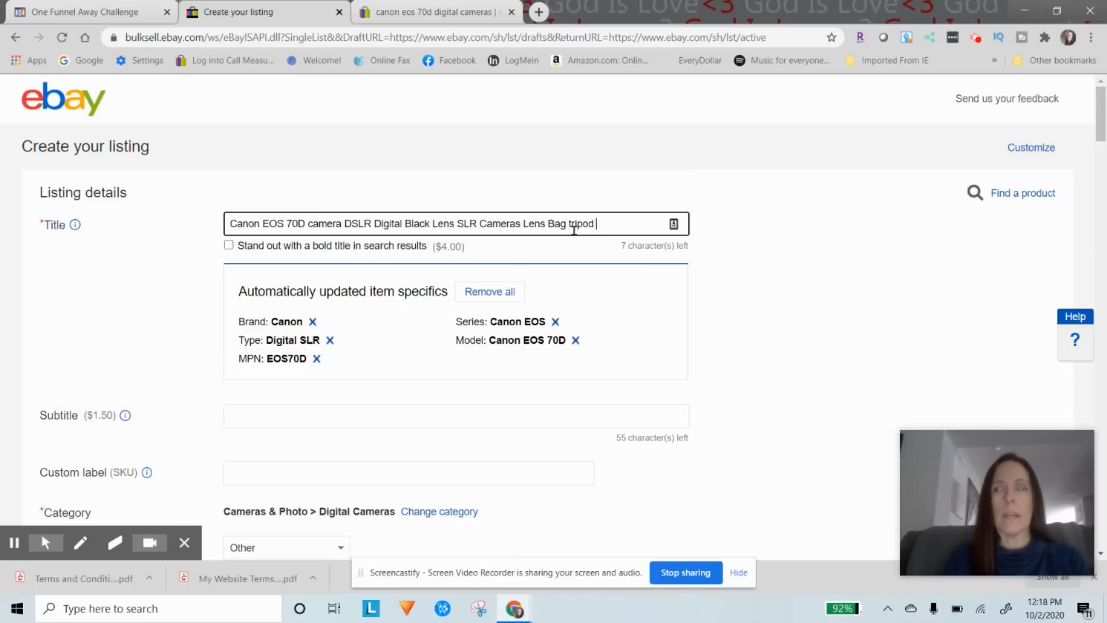
pyautogui.write('lense')
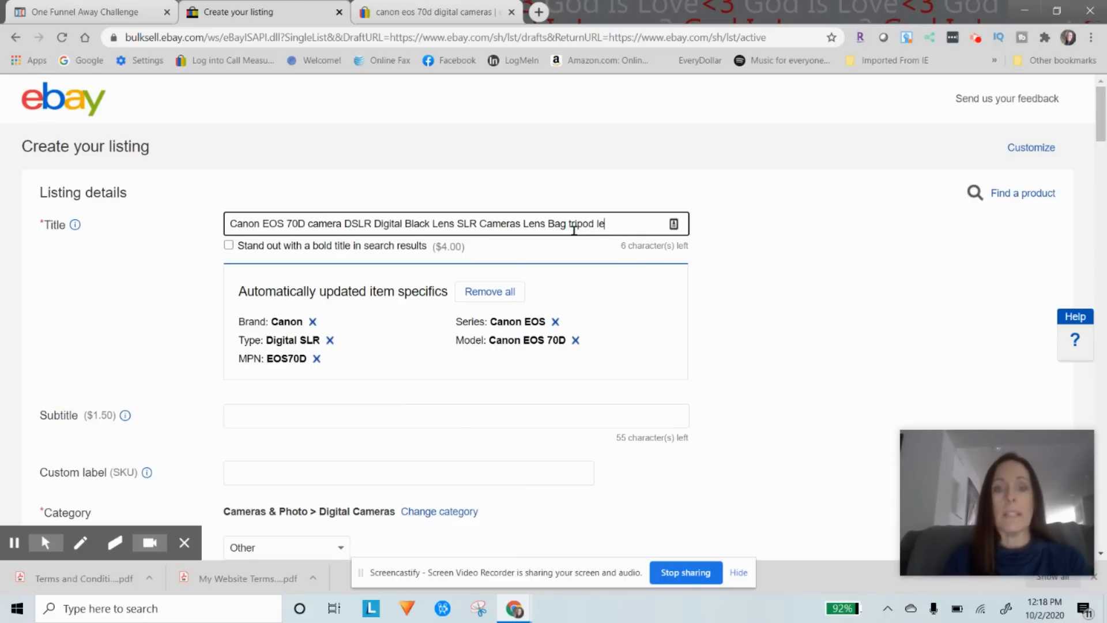
pyautogui.press('BackSpace')
pyautogui.press('BackSpace')
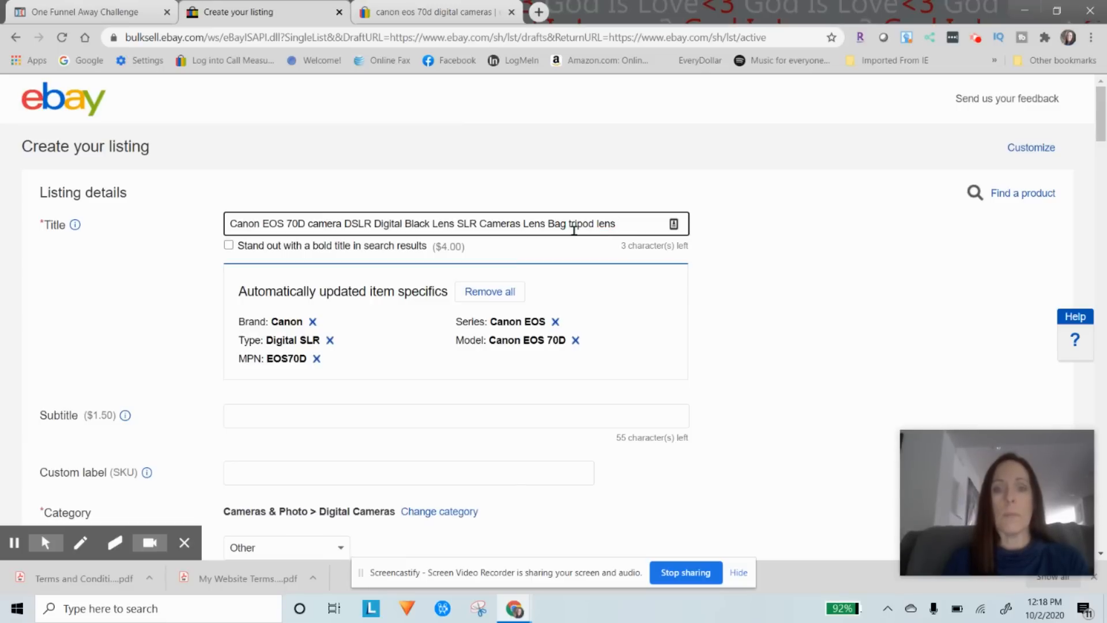
pyautogui.press('BackSpace')
pyautogui.press('BackSpace')
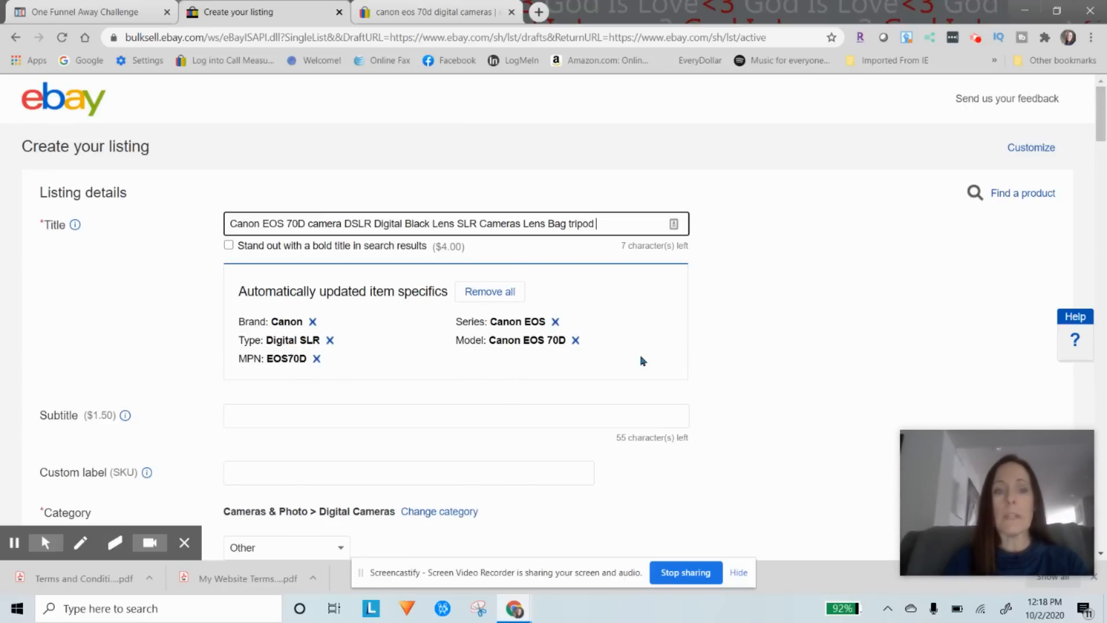
pyautogui.click(1103, 124)
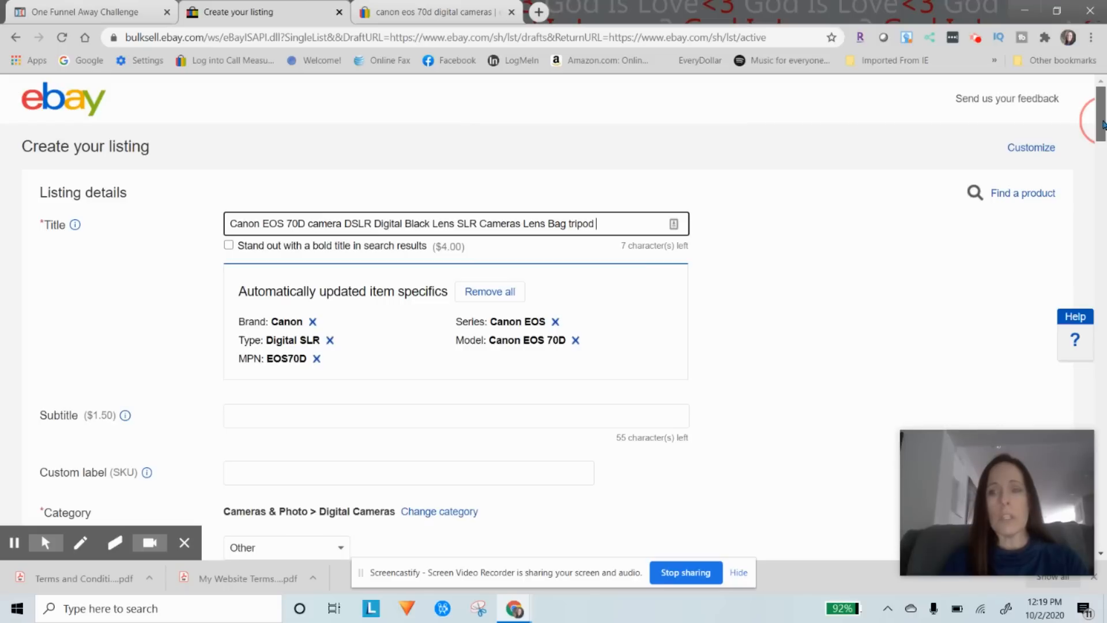
# - Change the listing's Store category from Other to Camera/Video
pyautogui.moveTo(1102, 124); pyautogui.dragTo(1103, 145)
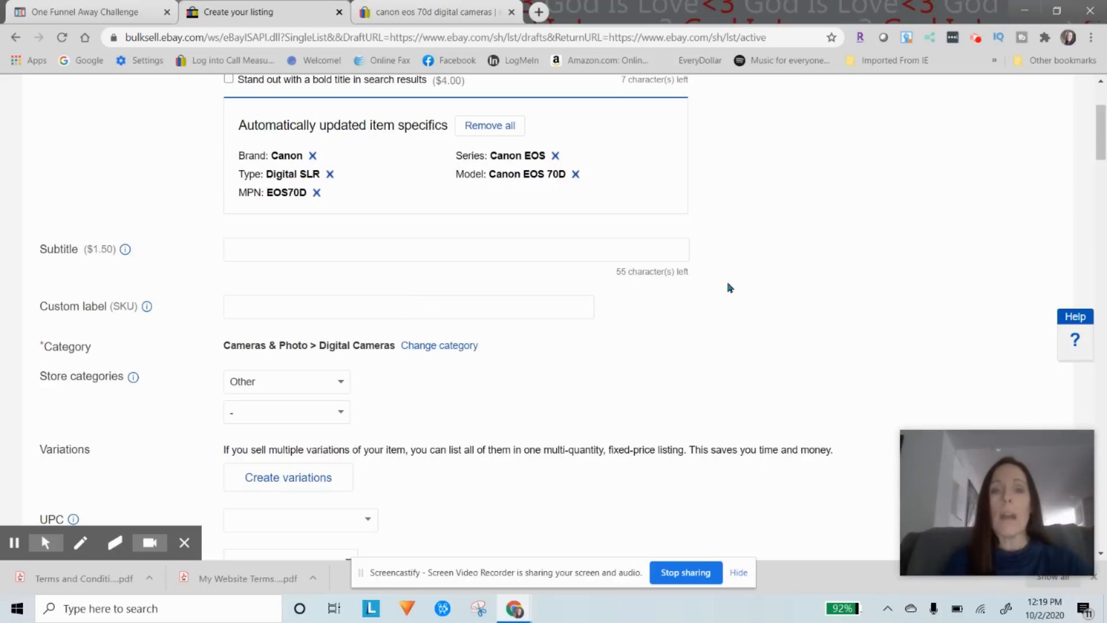
pyautogui.click(1102, 124)
pyautogui.moveTo(1101, 124); pyautogui.dragTo(1102, 149)
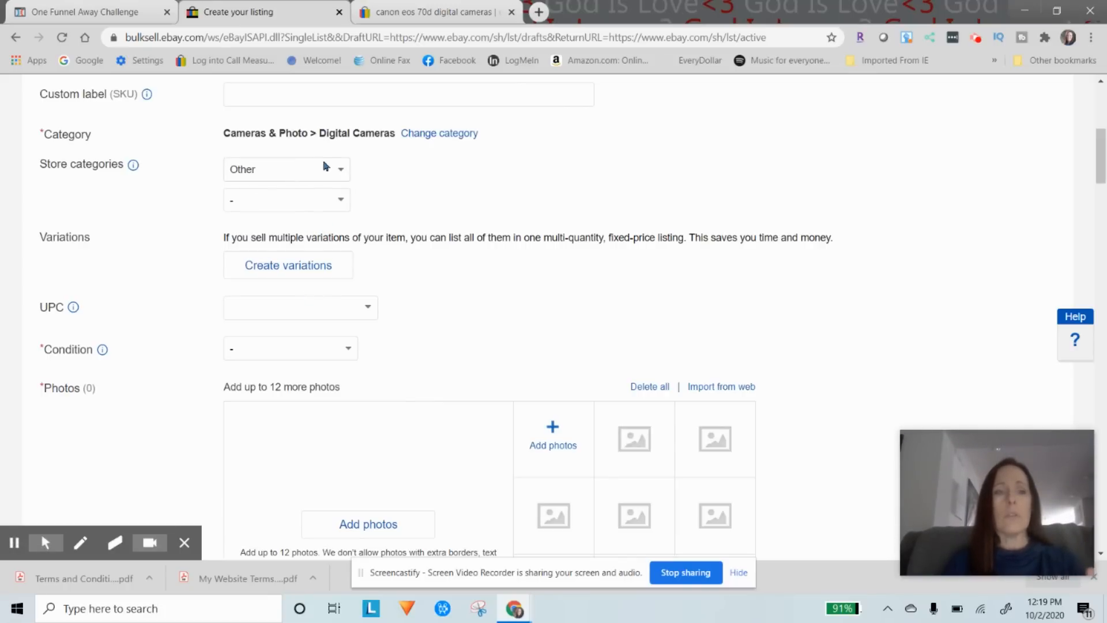
pyautogui.click(342, 175)
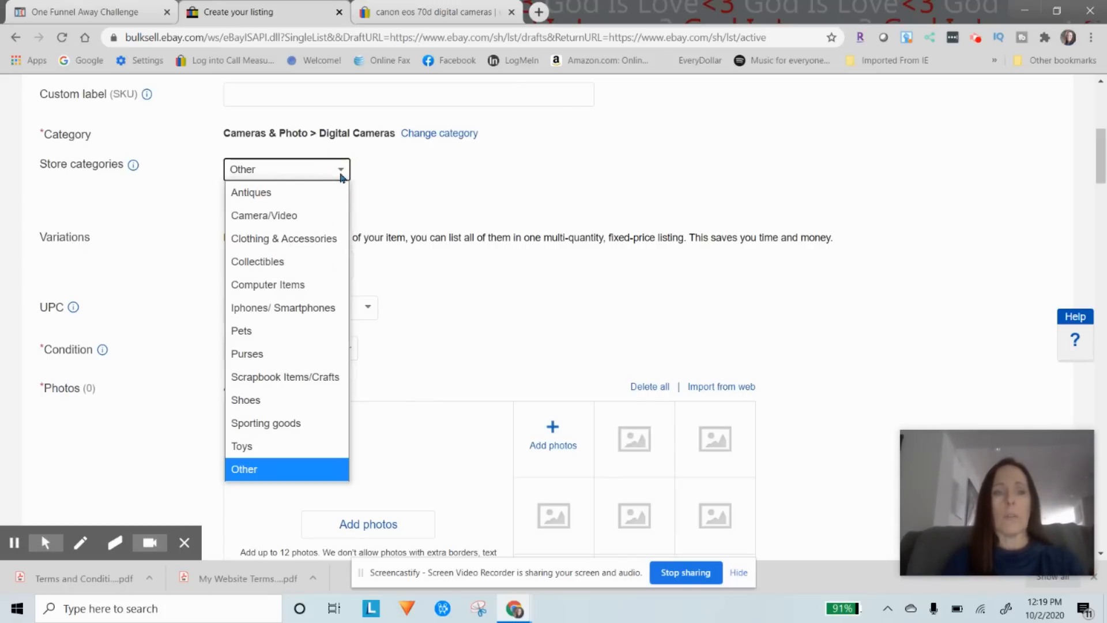
pyautogui.click(291, 218)
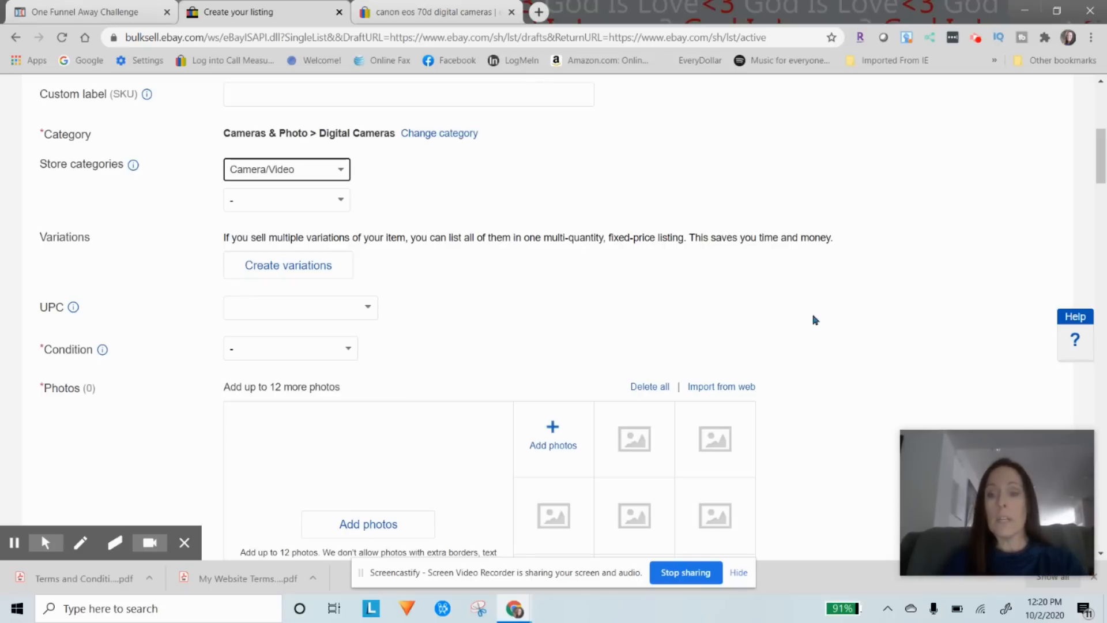
pyautogui.click(1102, 159)
pyautogui.moveTo(1101, 158); pyautogui.dragTo(1102, 168)
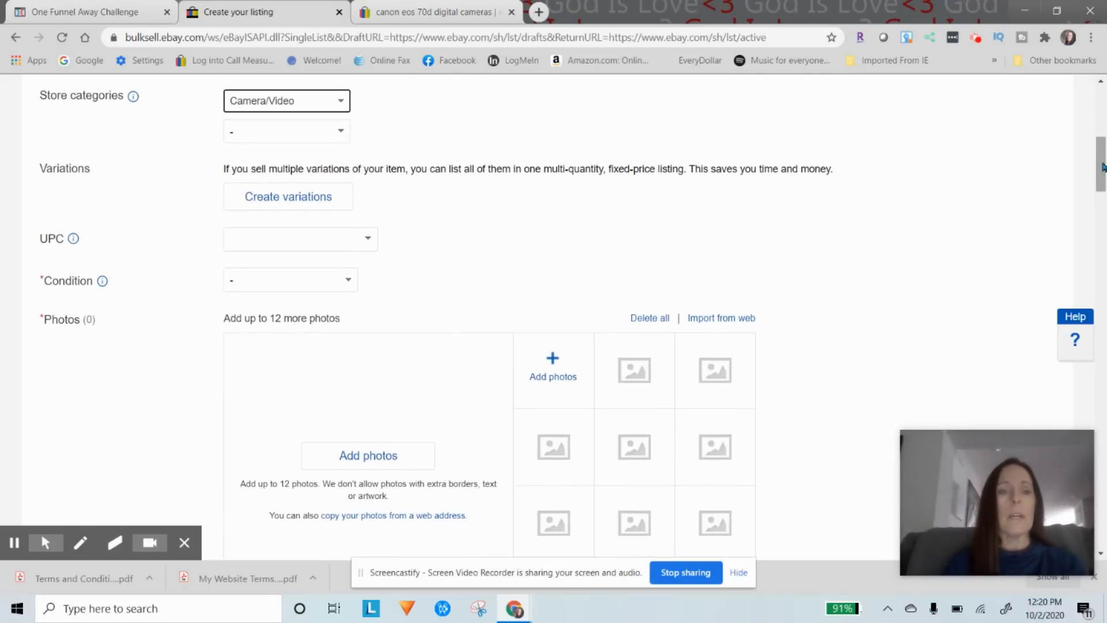
# - Choose Used as the item condition and place the cursor in the condition description box
pyautogui.click(354, 283)
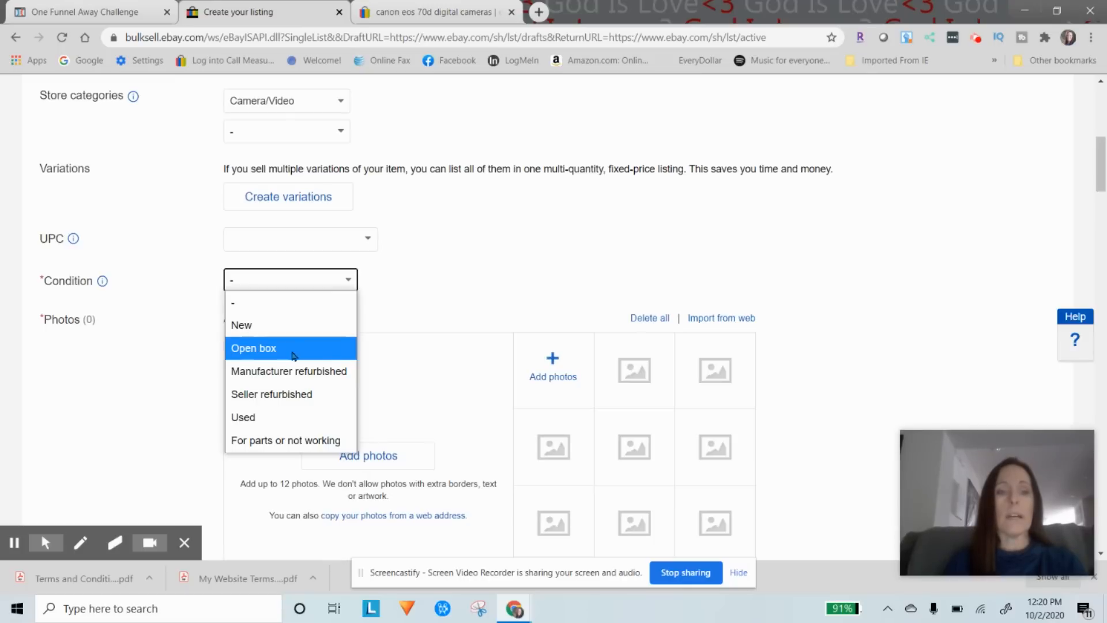
pyautogui.click(271, 418)
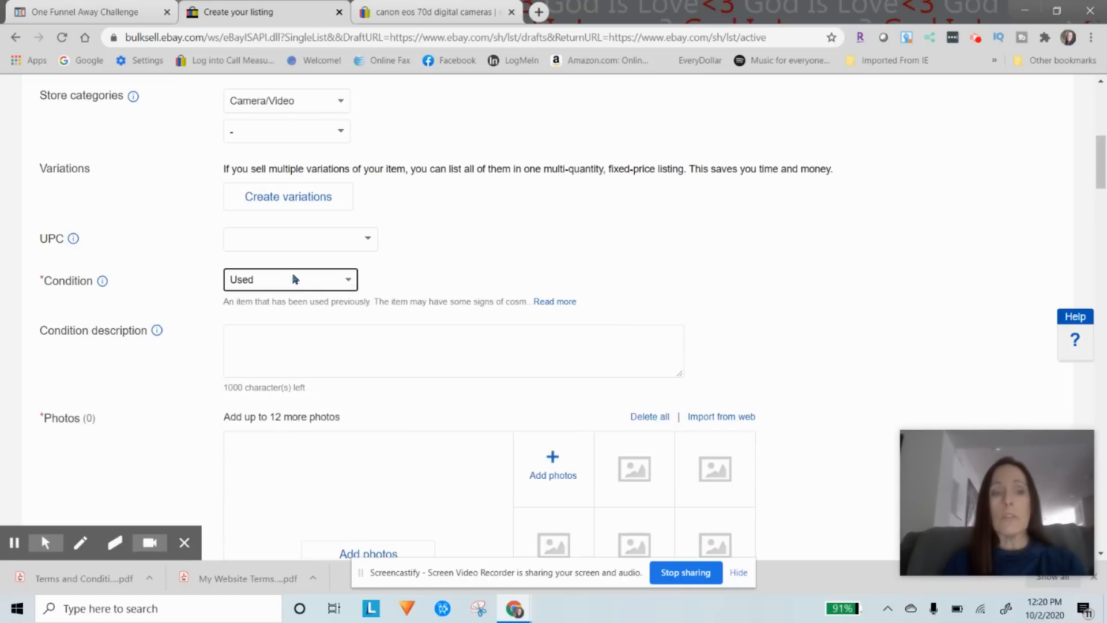
pyautogui.click(296, 335)
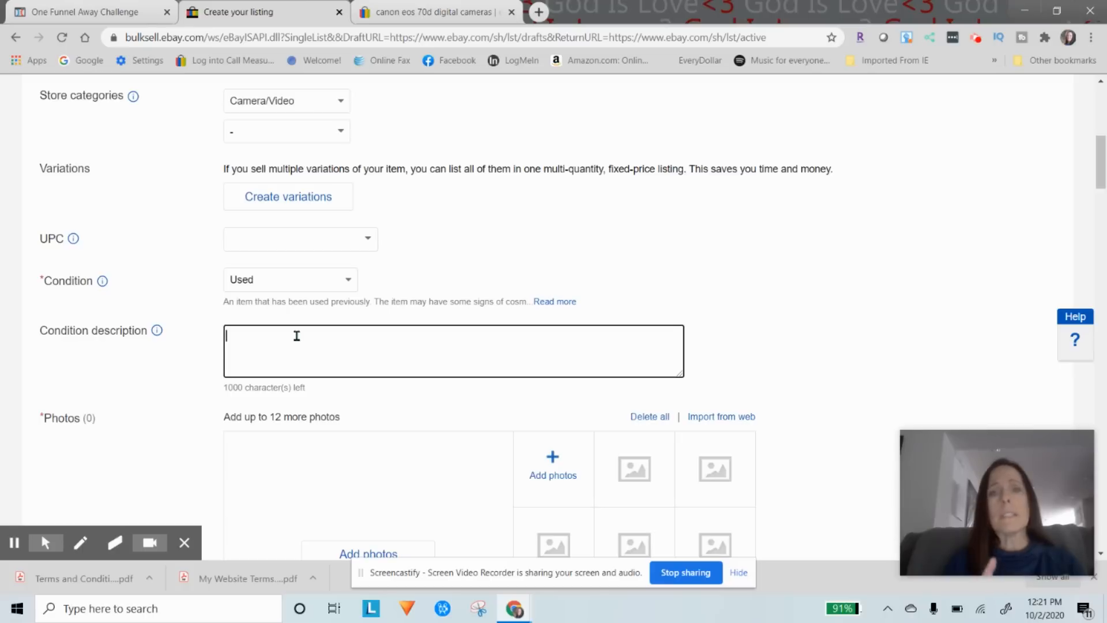
# - Enter 'Please see pictures for small scratch on back of camera body.' as the condition description
pyautogui.click(234, 351)
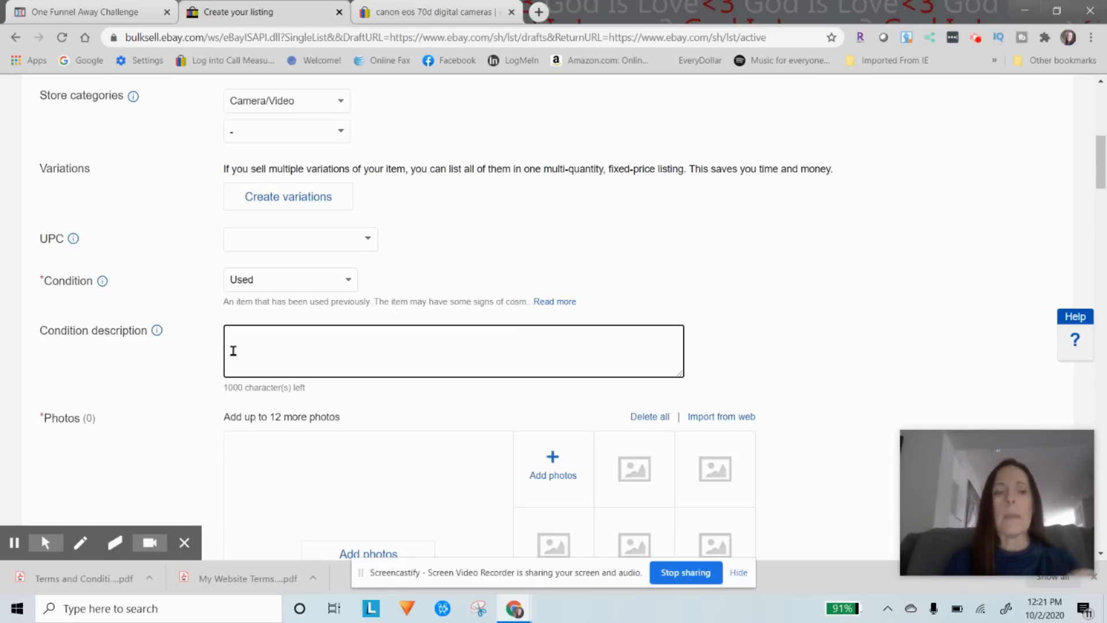
pyautogui.write('Please see pictures for small scratch on back of camera body')
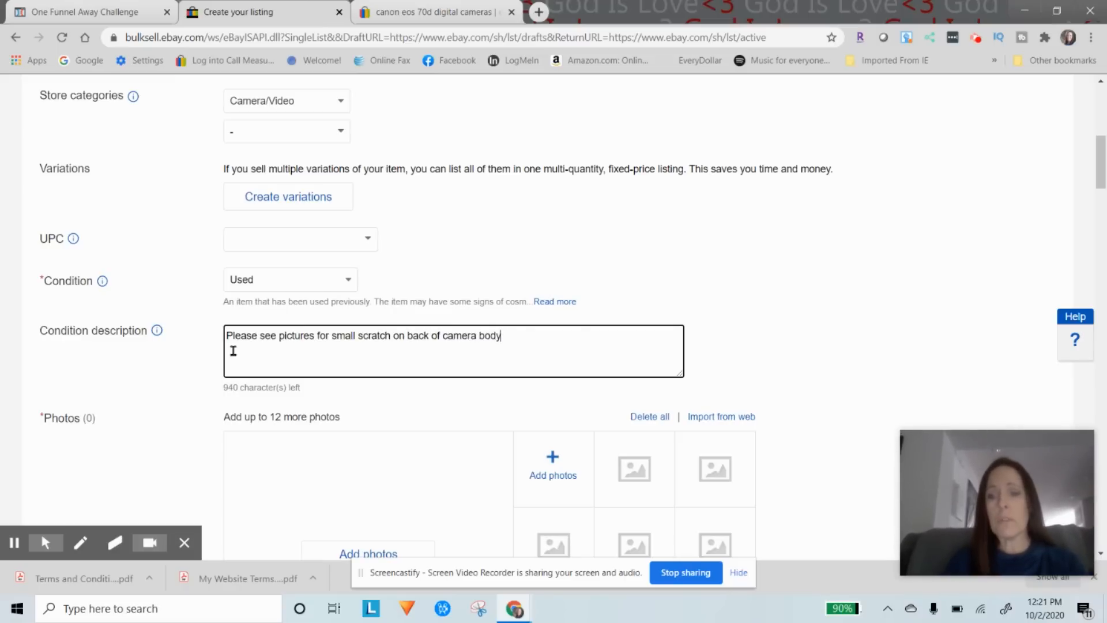
pyautogui.write('.')
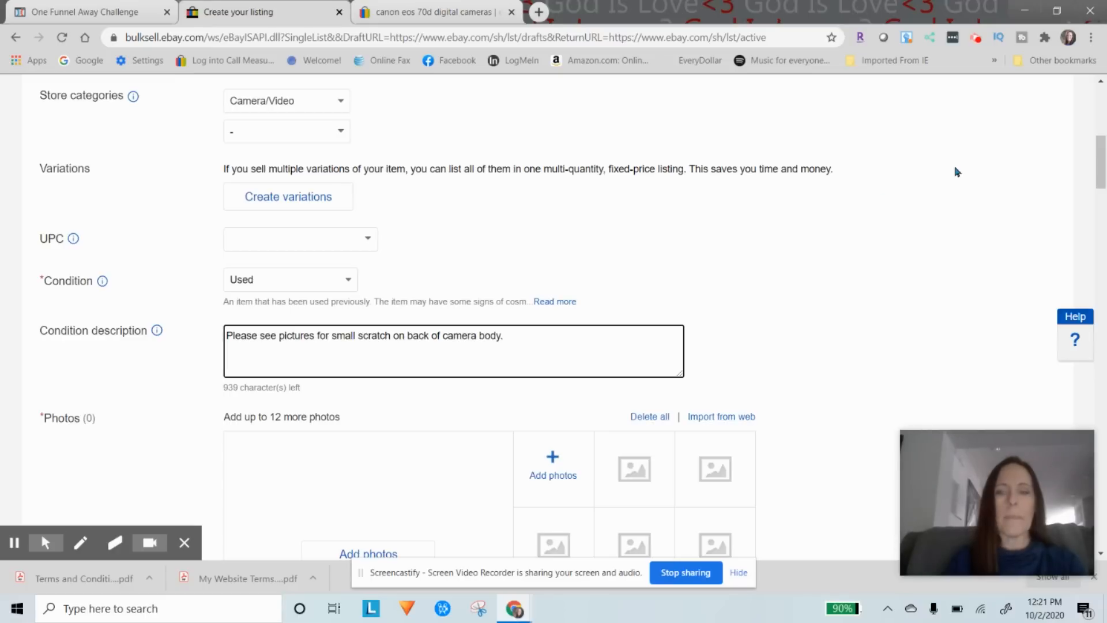
# - Scroll down to the Photos section and start adding a photo
pyautogui.click(1103, 155)
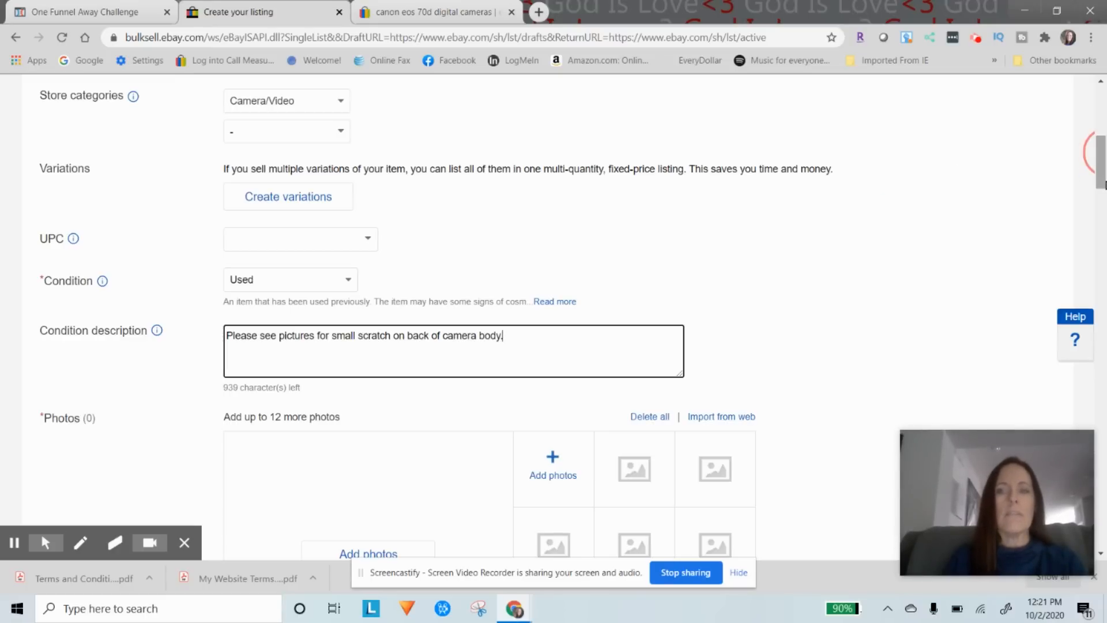
pyautogui.rightClick(1104, 183)
pyautogui.scroll(-4, 340, 364)
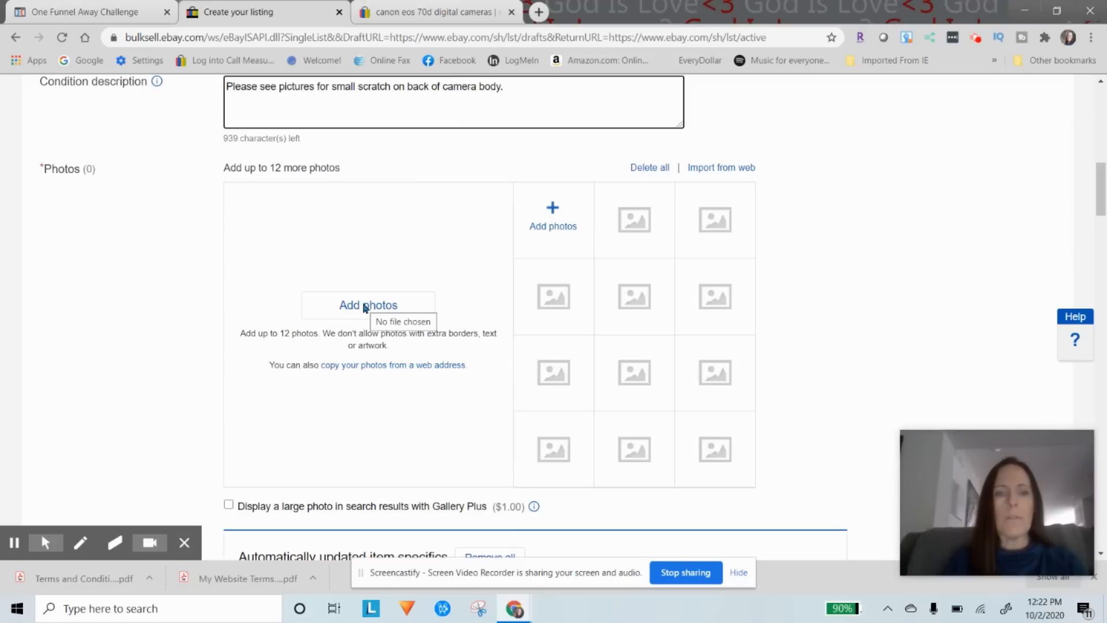
pyautogui.click(365, 307)
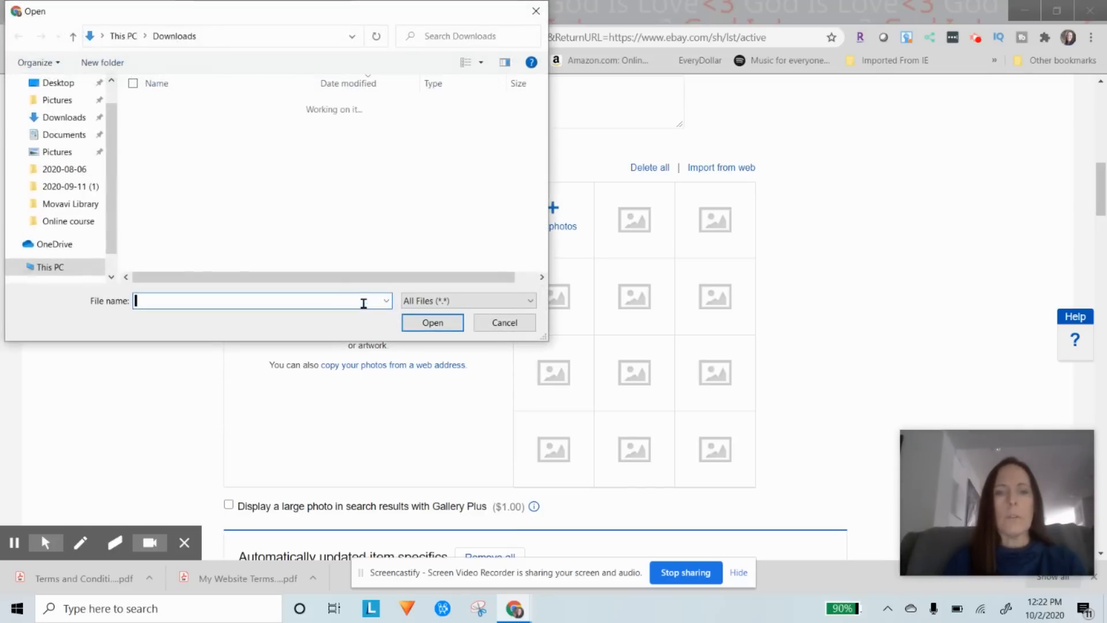
# - Upload 'delta faucet.JPG' from OneDrive > Pictures as the listing's main photo
pyautogui.click(67, 153)
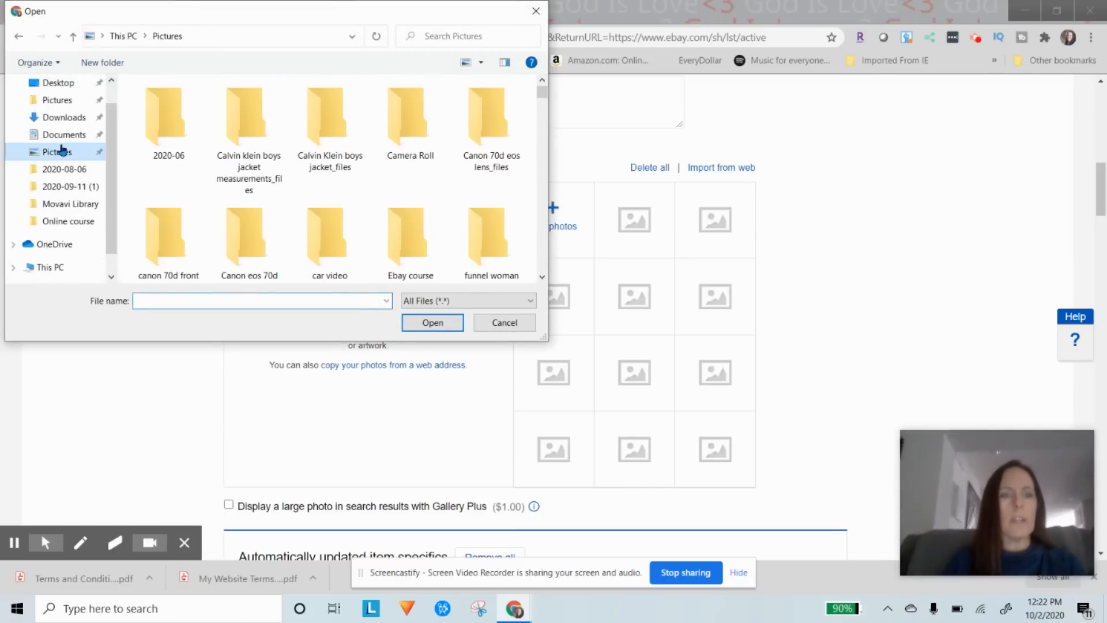
pyautogui.click(60, 101)
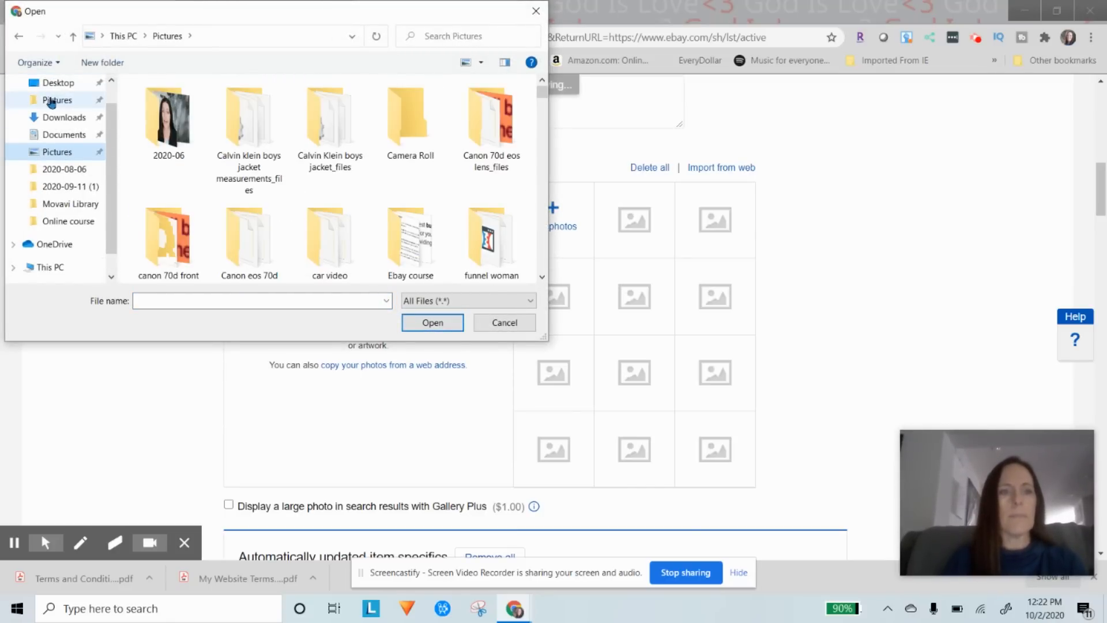
pyautogui.doubleClick(159, 126)
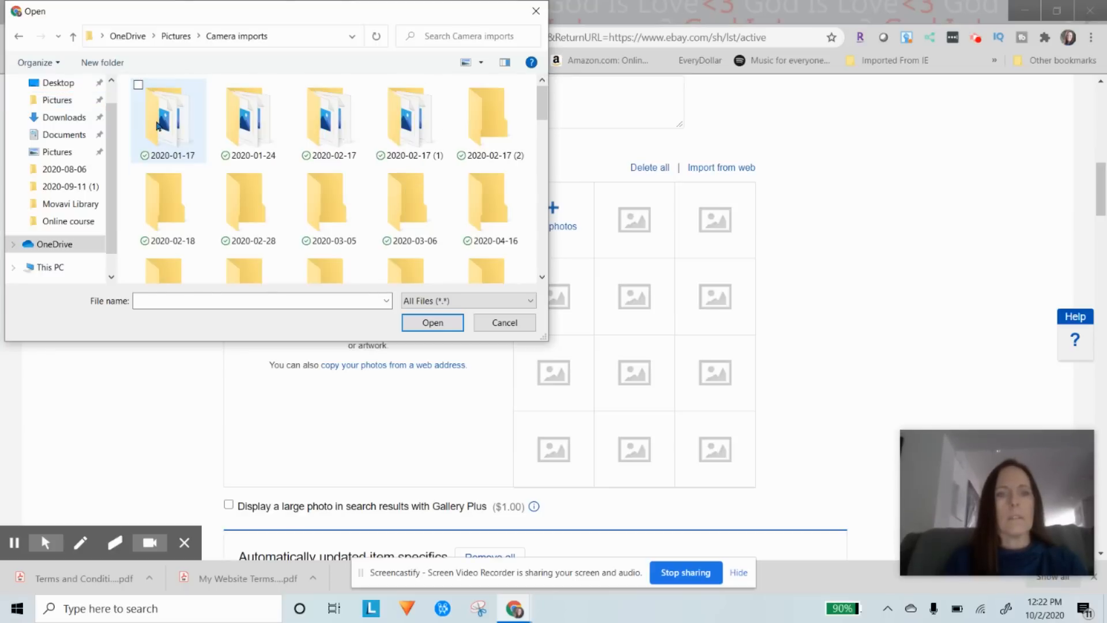
pyautogui.moveTo(546, 105)
pyautogui.mouseDown()
pyautogui.moveTo(548, 273)
pyautogui.moveTo(541, 123)
pyautogui.mouseUp()
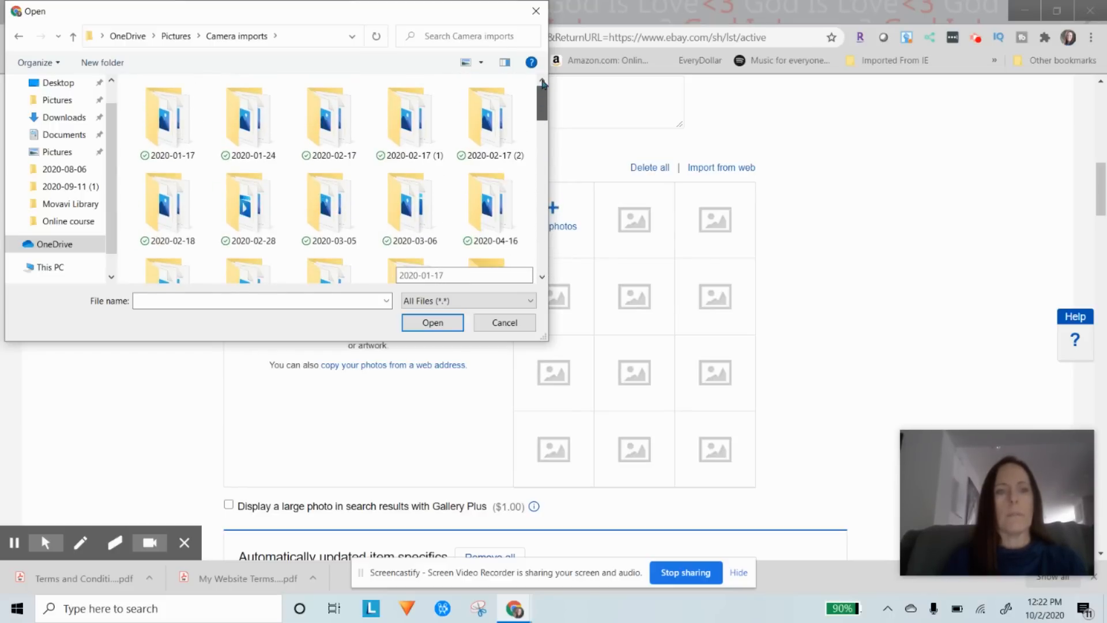
pyautogui.click(70, 247)
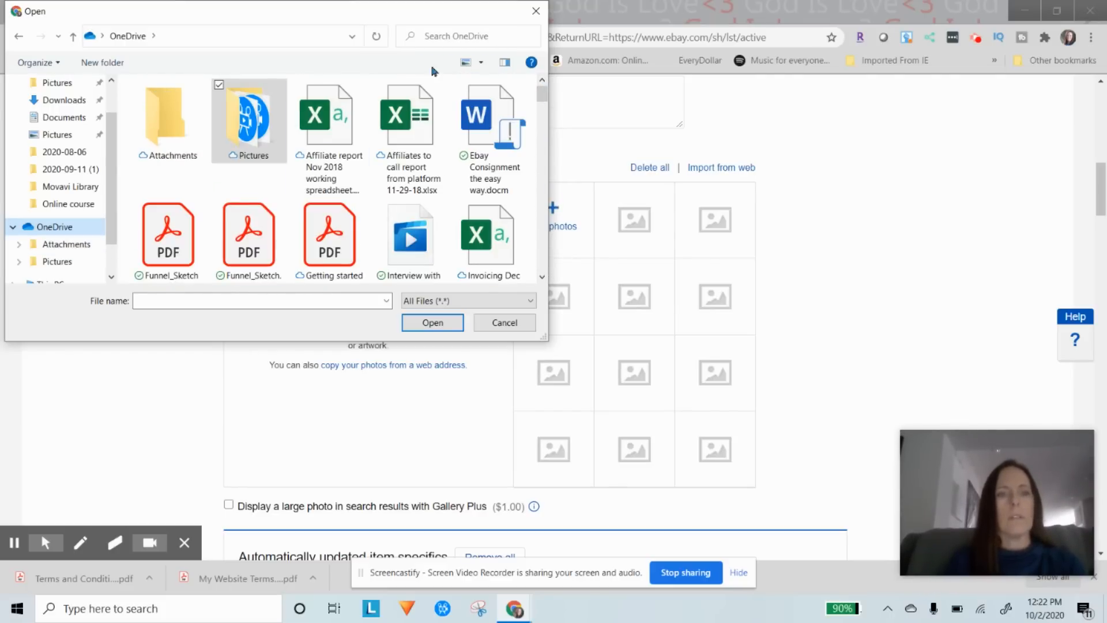
pyautogui.click(64, 262)
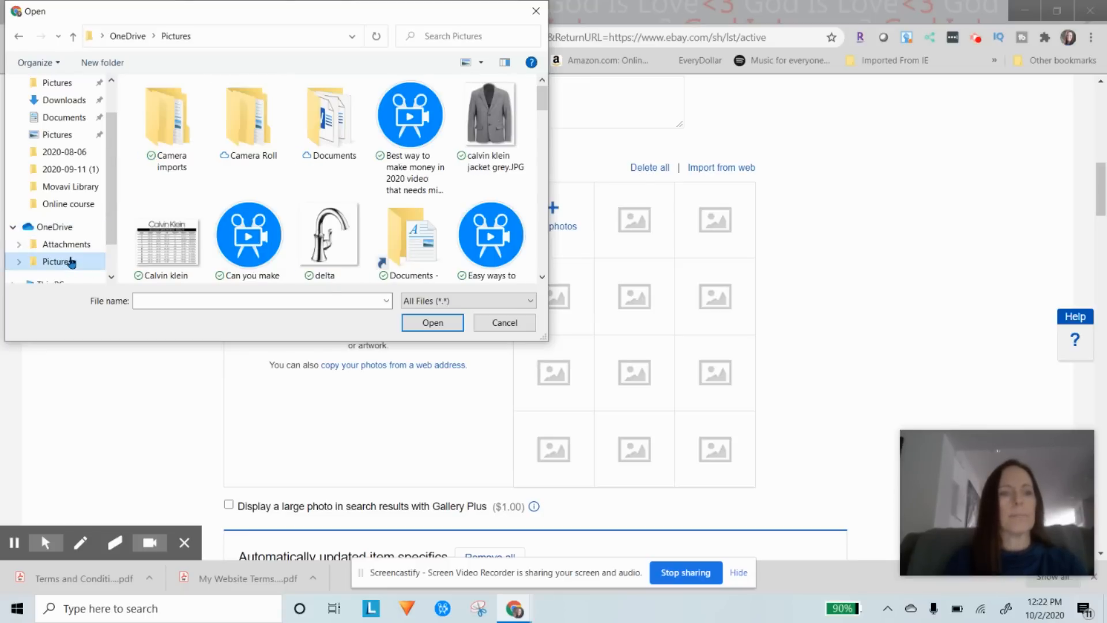
pyautogui.click(343, 225)
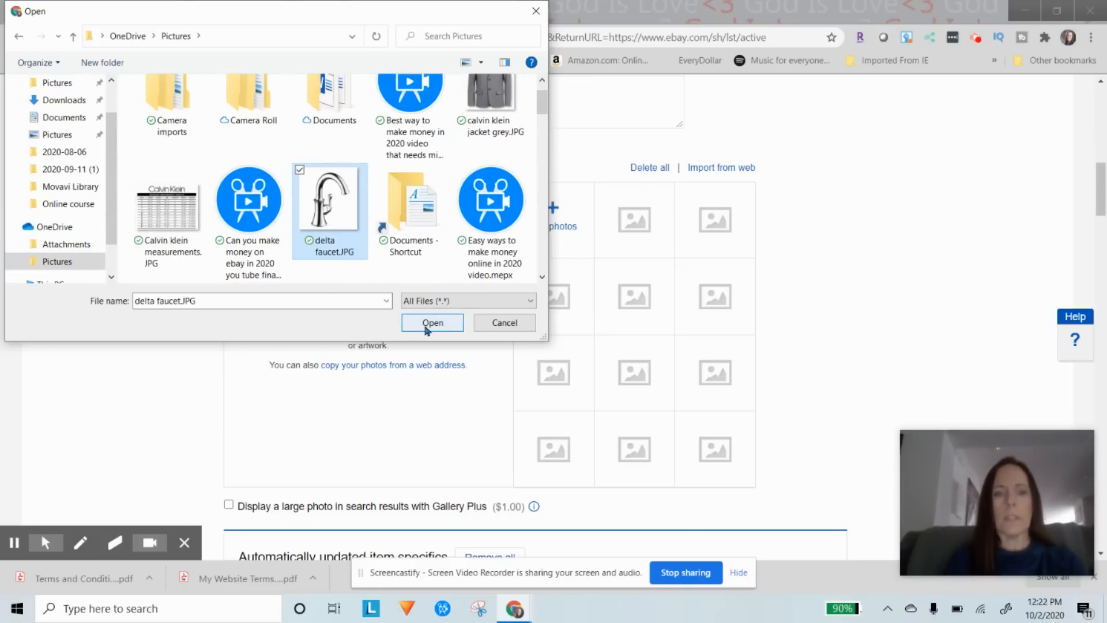
pyautogui.click(428, 327)
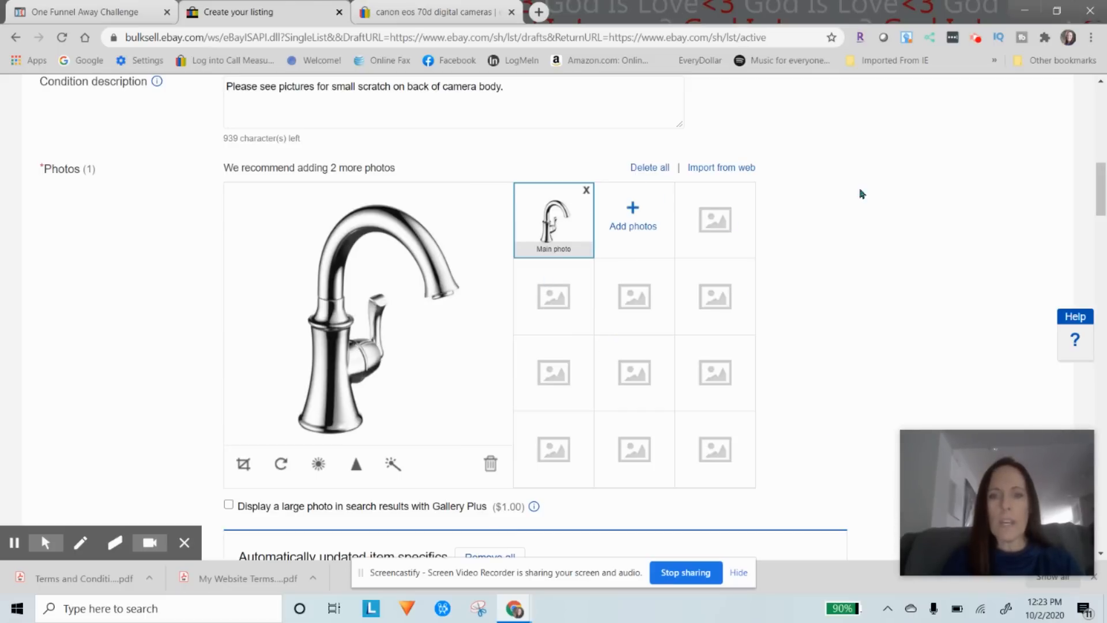
pyautogui.click(1105, 180)
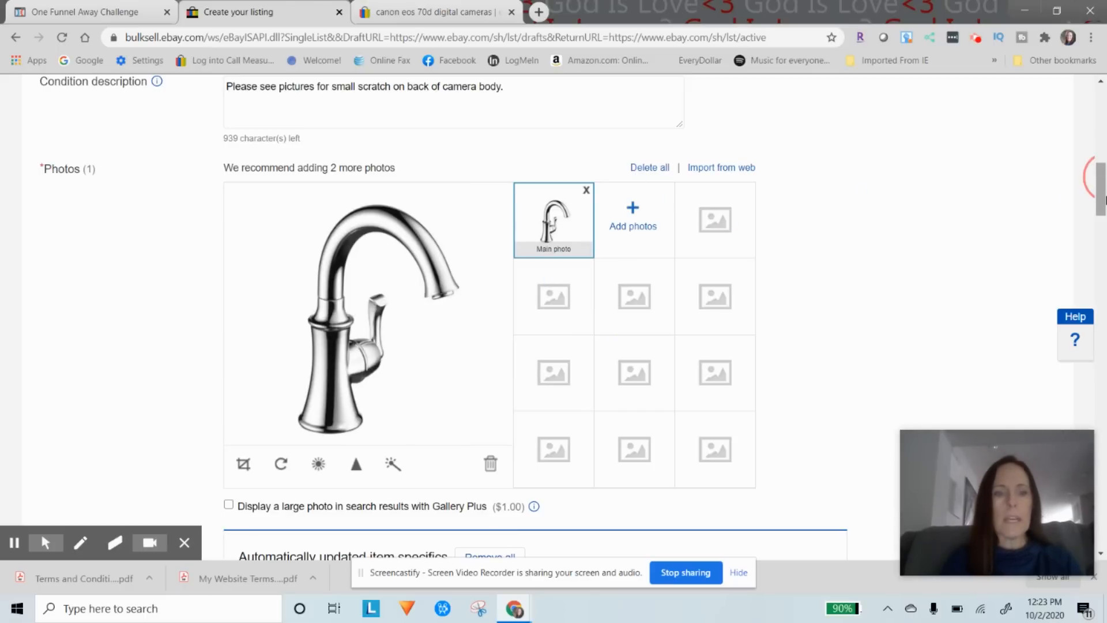
pyautogui.rightClick(1105, 199)
pyautogui.moveTo(1104, 172); pyautogui.dragTo(1104, 198)
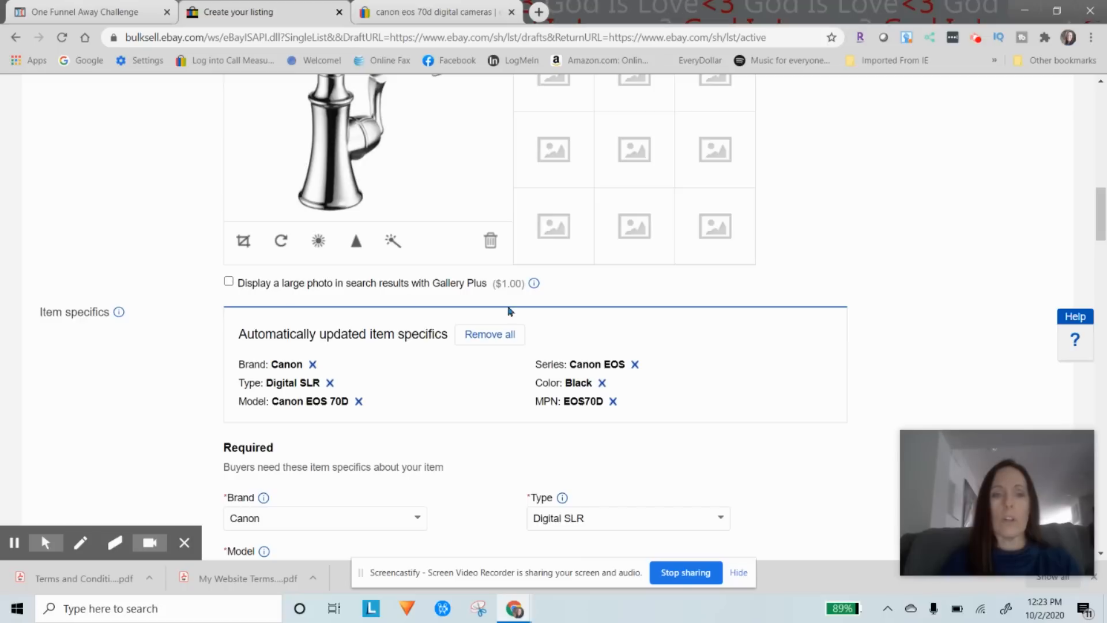
pyautogui.moveTo(1104, 202); pyautogui.dragTo(1104, 231)
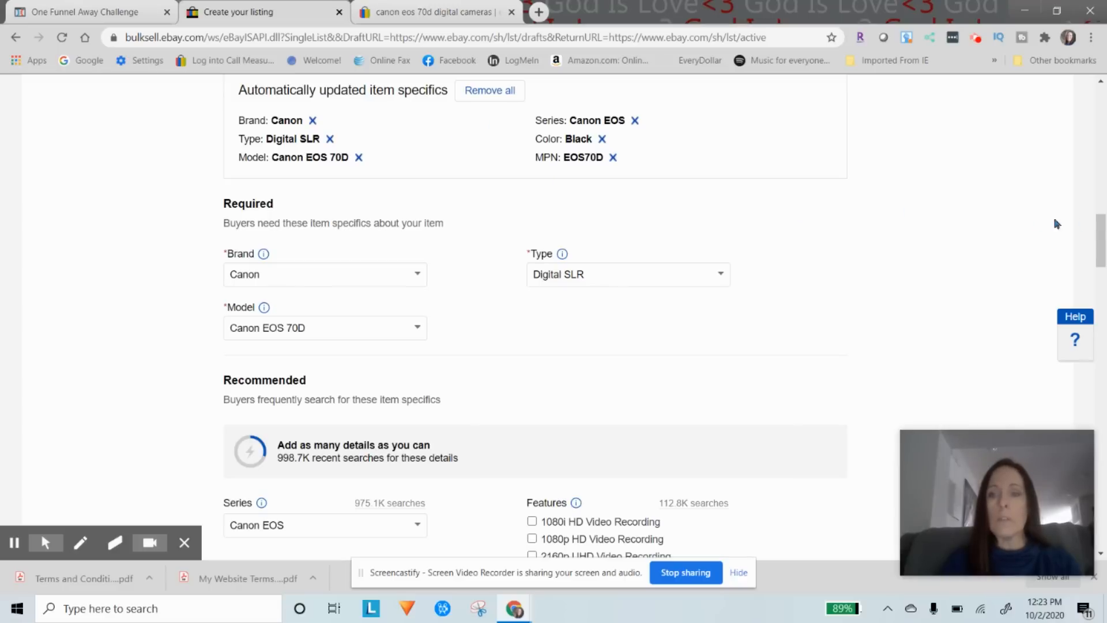
# - Scroll past the Color Black and MPN EOS70D specifics and place the caret in the empty Item description
pyautogui.moveTo(1103, 231); pyautogui.dragTo(1102, 270)
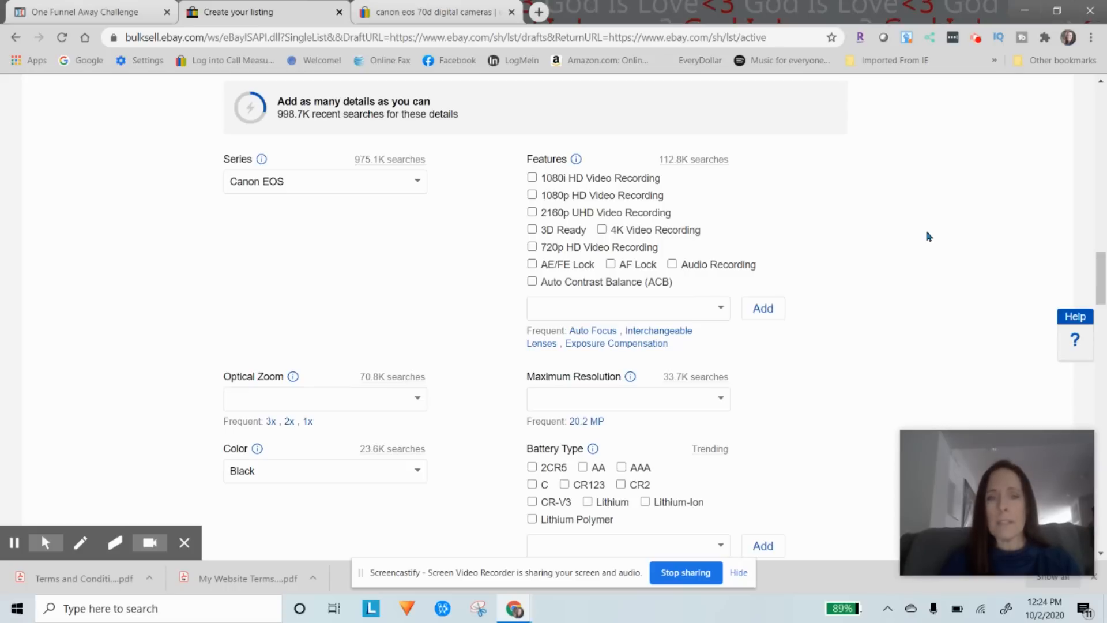
pyautogui.moveTo(1100, 265); pyautogui.dragTo(1101, 287)
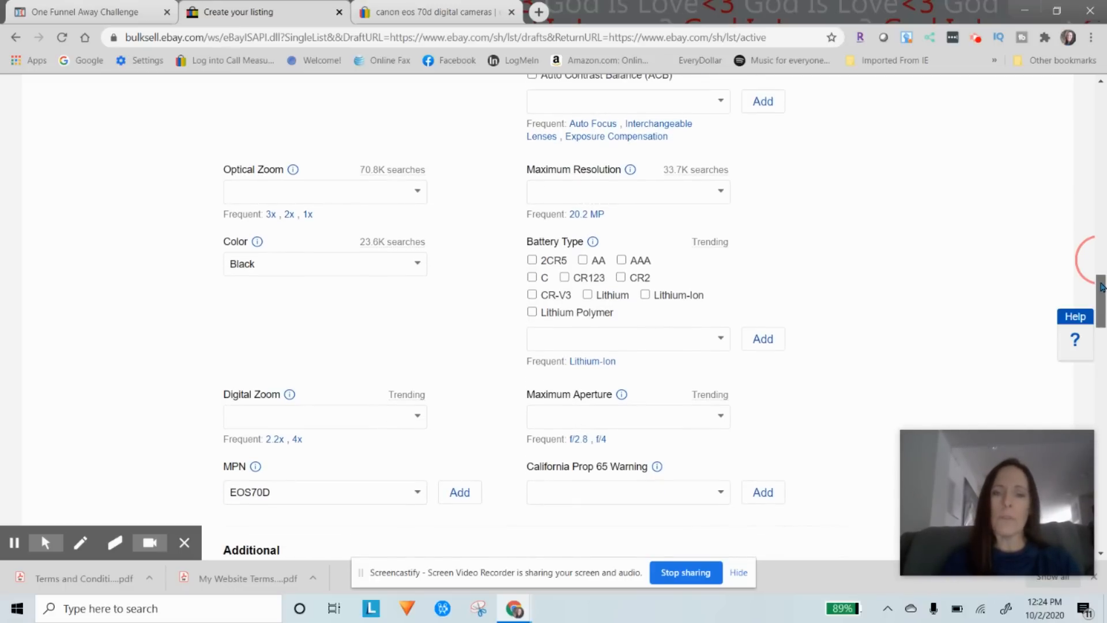
pyautogui.moveTo(1101, 287); pyautogui.dragTo(1101, 290)
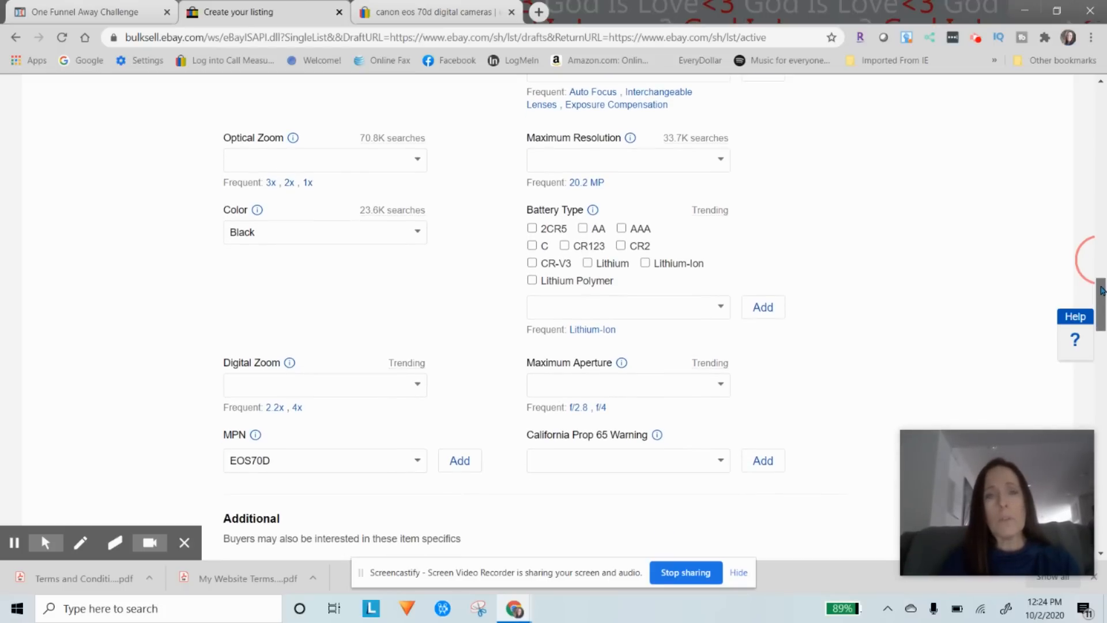
pyautogui.moveTo(1101, 290); pyautogui.dragTo(1102, 346)
pyautogui.click(365, 250)
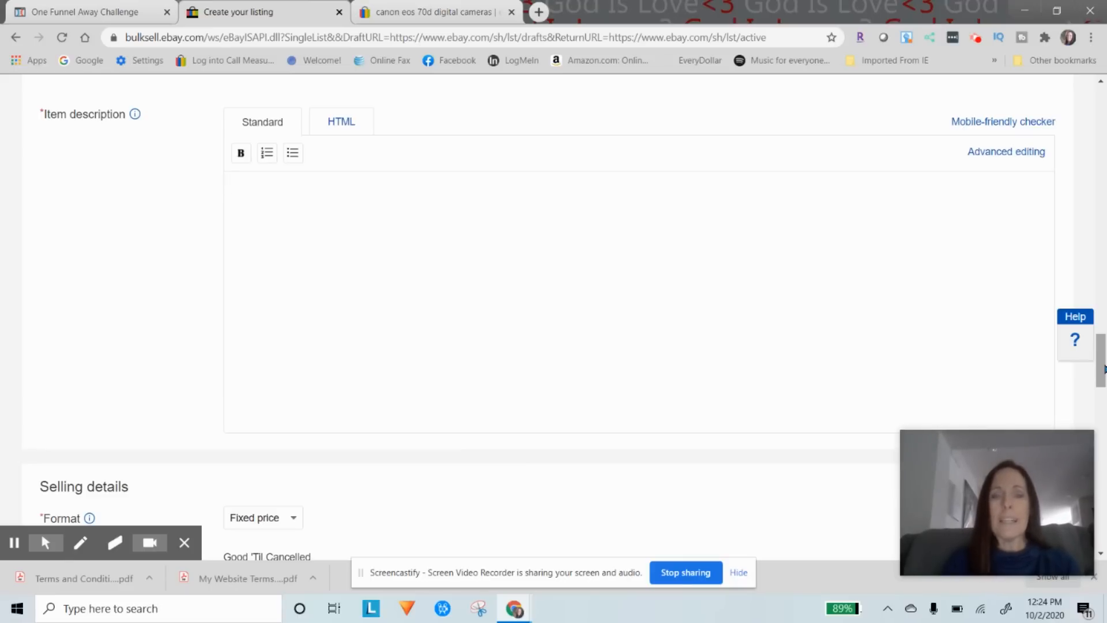
pyautogui.moveTo(1103, 369); pyautogui.dragTo(1102, 70)
# - Copy the whole Title field text, 'Canon EOS 70D camera DSLR Digital Black Lens SLR Cameras Lens Bag tripod'
pyautogui.moveTo(605, 223); pyautogui.dragTo(183, 210)
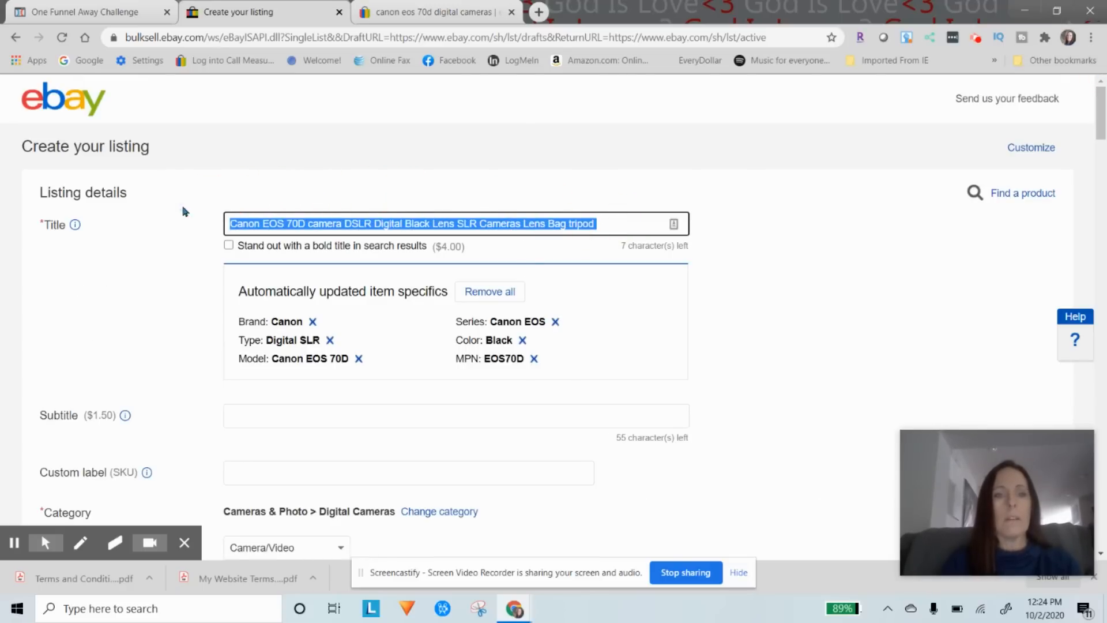
pyautogui.doubleClick(273, 221)
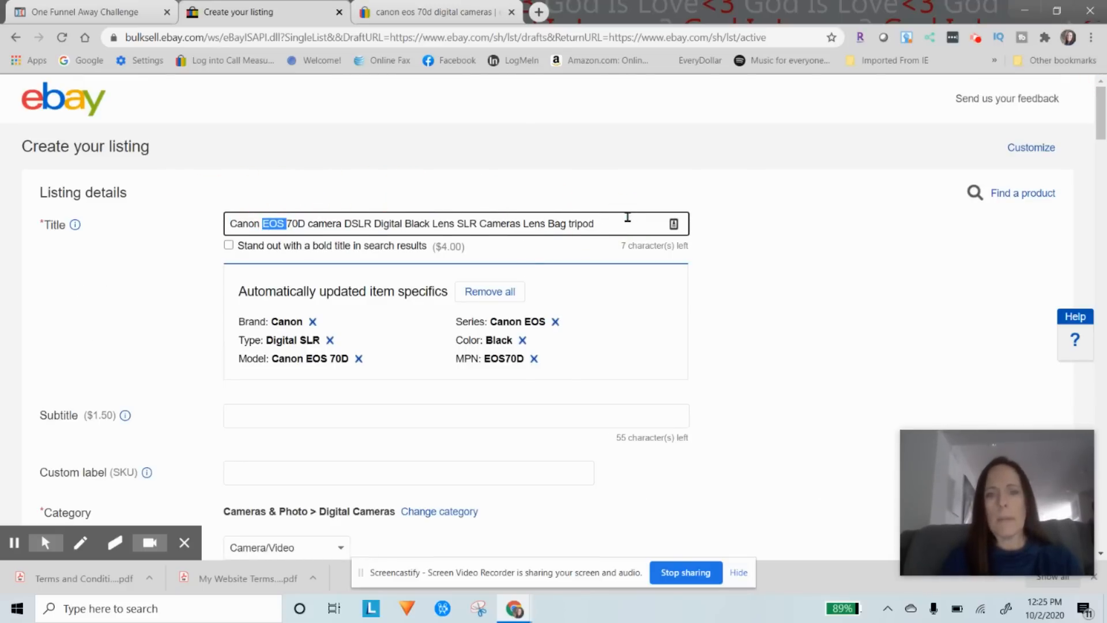
pyautogui.moveTo(620, 220); pyautogui.dragTo(235, 214)
pyautogui.rightClick(262, 218)
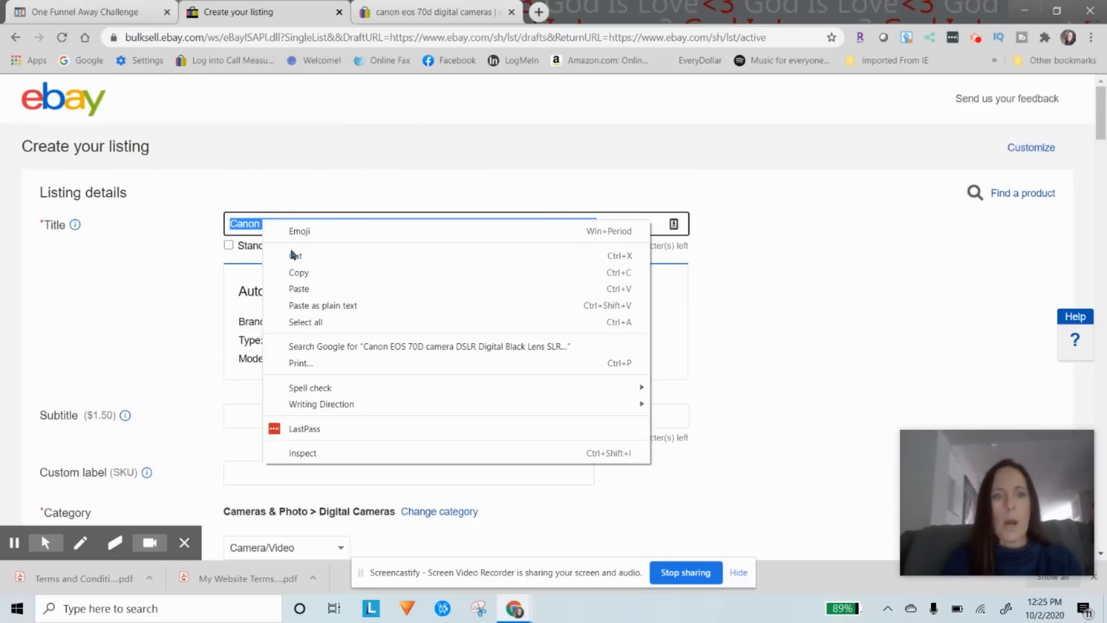
pyautogui.click(309, 274)
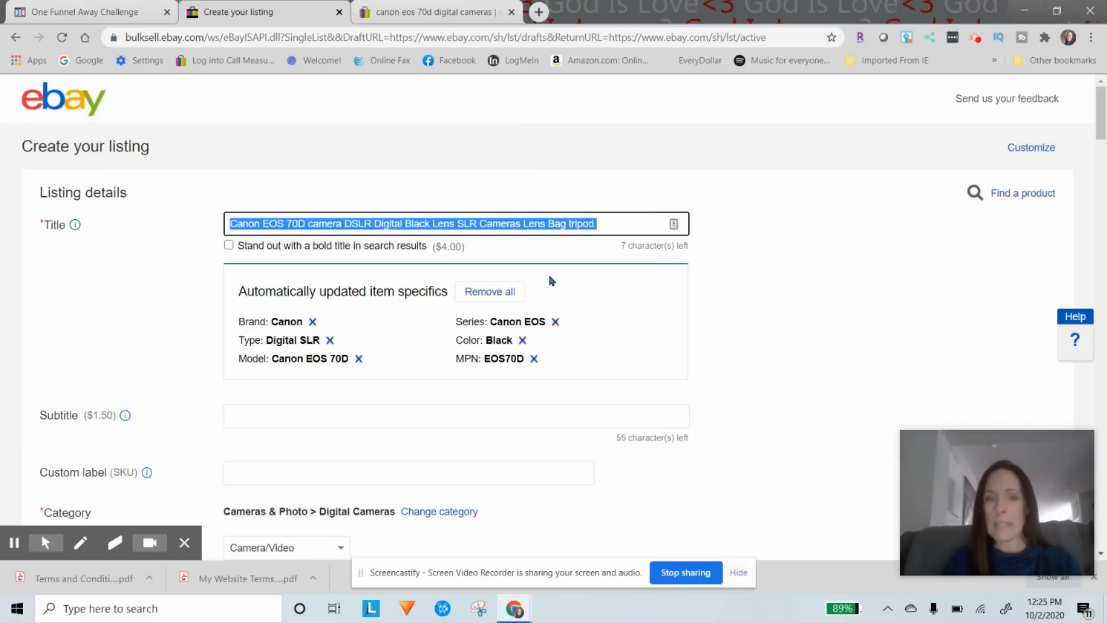
pyautogui.moveTo(1100, 113); pyautogui.dragTo(1103, 346)
# - Paste the copied title into the description and move the keywords from DSLR onward into a bulleted line
pyautogui.click(432, 378)
pyautogui.rightClick(432, 378)
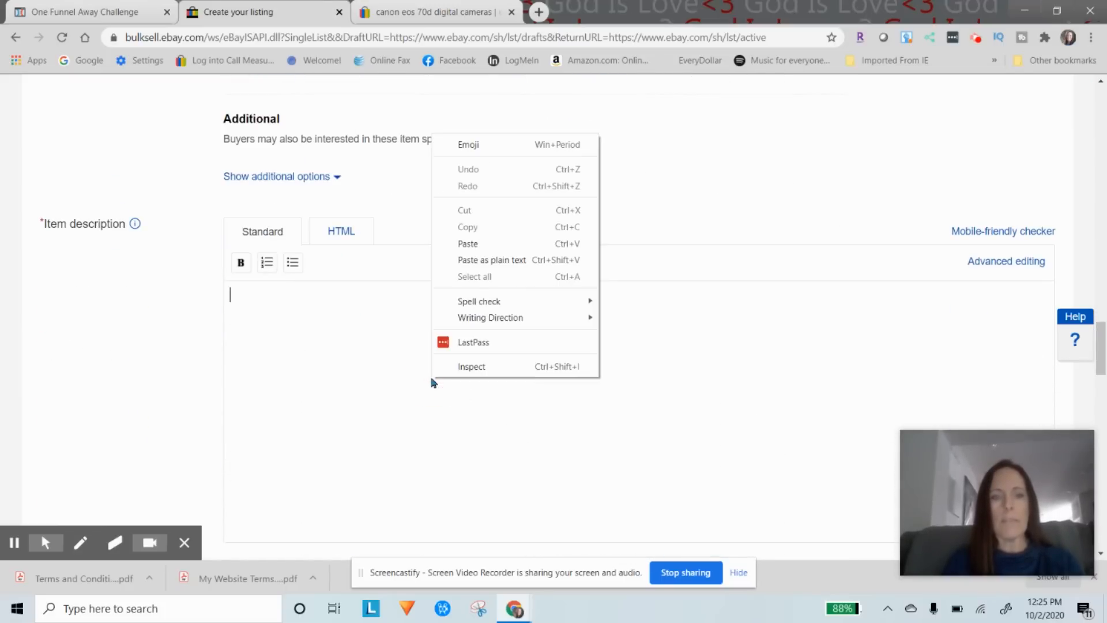
pyautogui.click(488, 243)
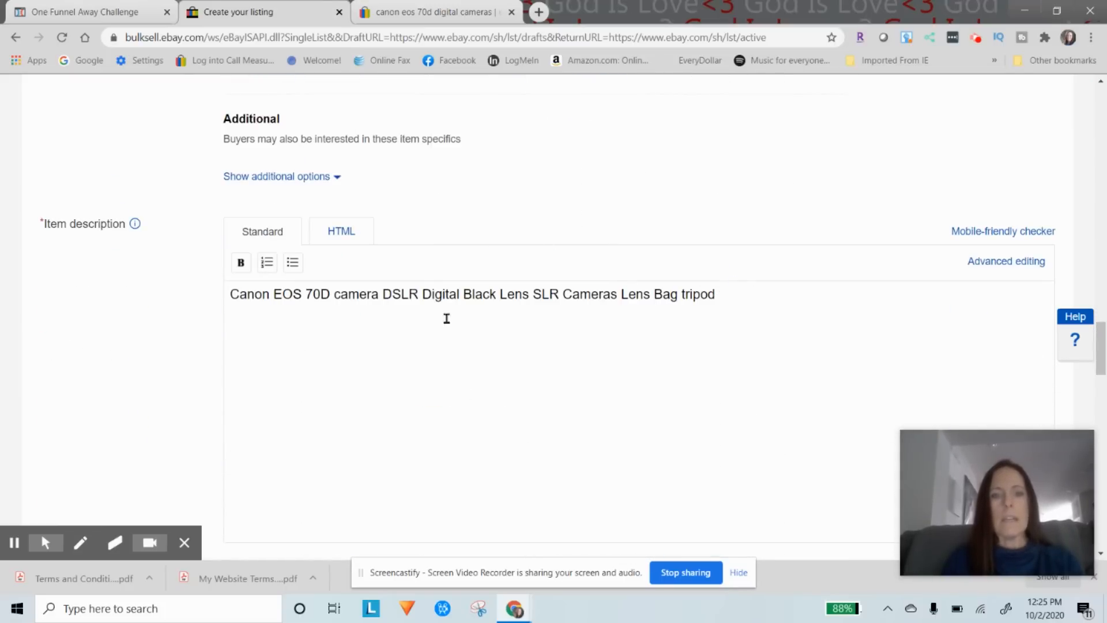
pyautogui.click(383, 293)
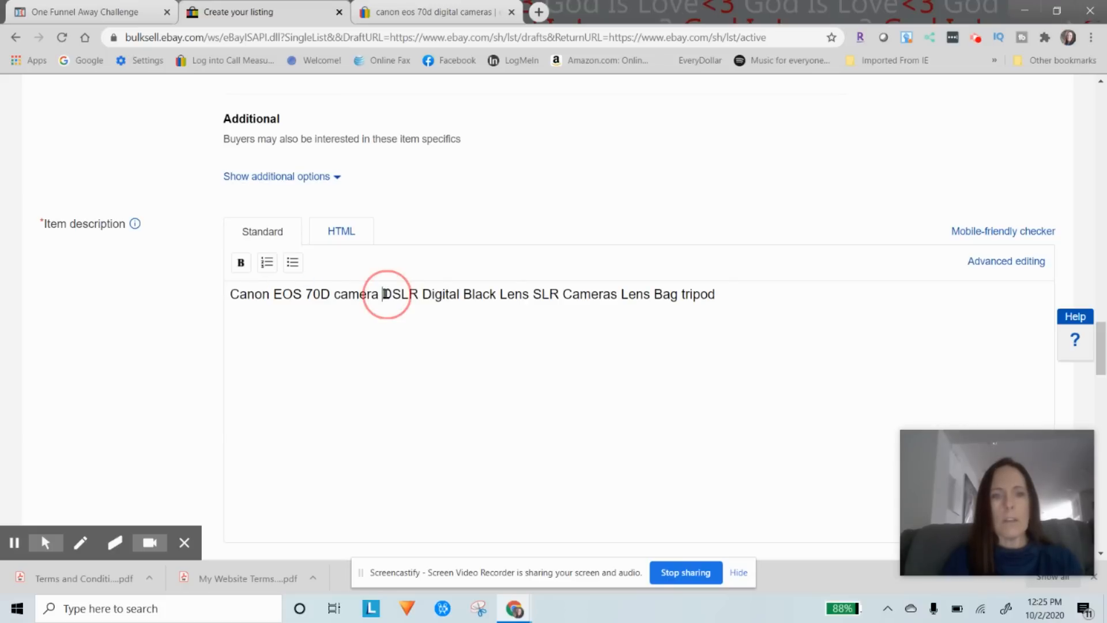
pyautogui.press('Return')
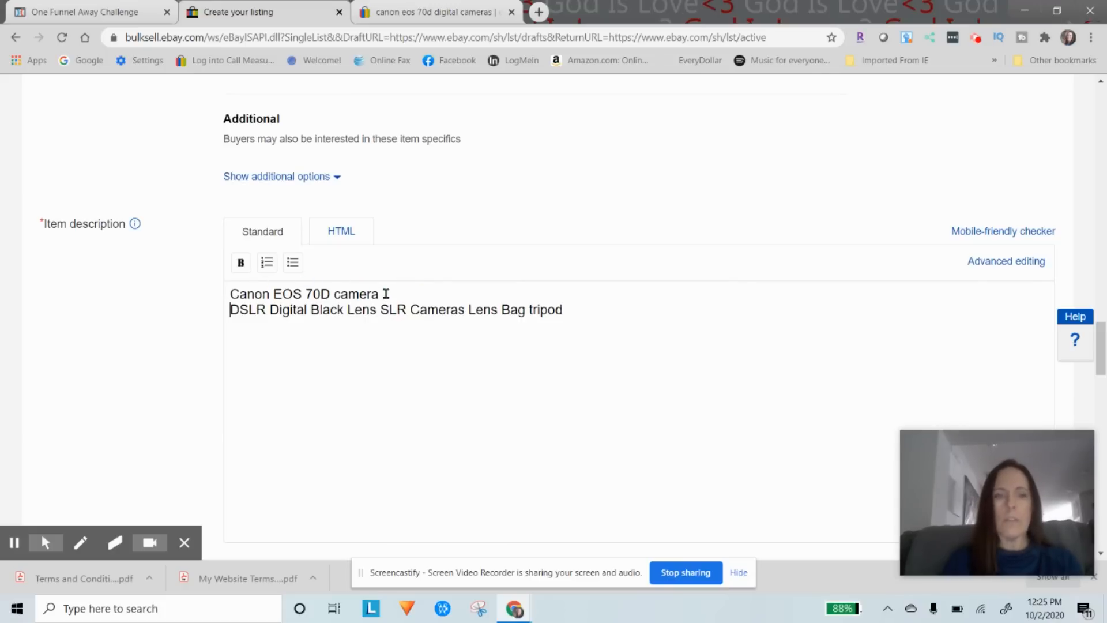
pyautogui.click(292, 262)
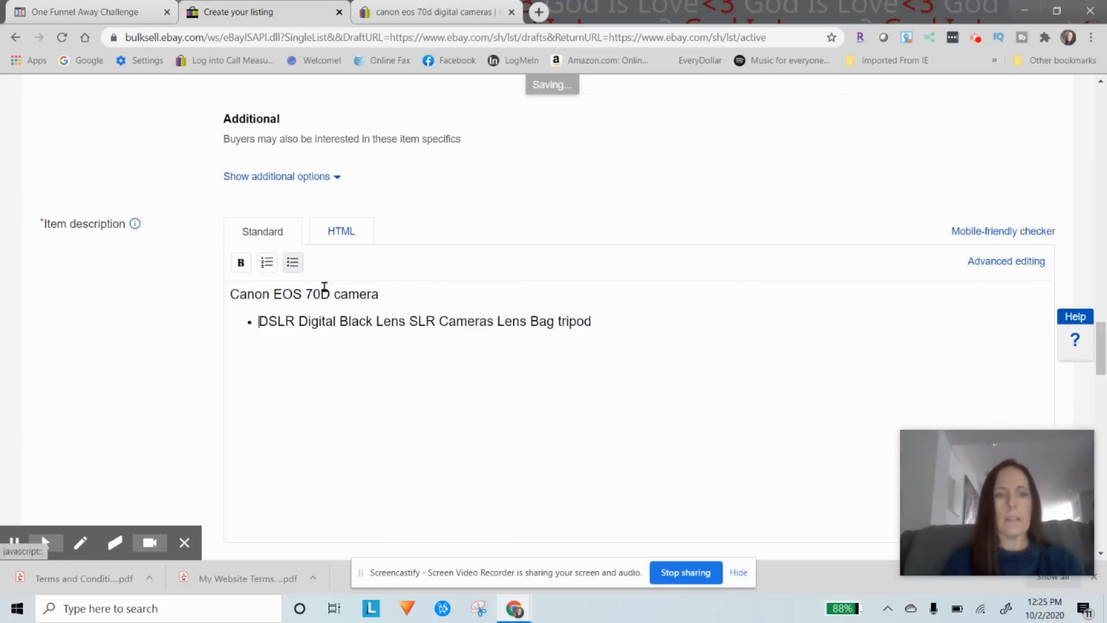
# - Split DSLR, Digital, Black, Lens and SLR into separate bullet points
pyautogui.click(299, 321)
pyautogui.press('Return')
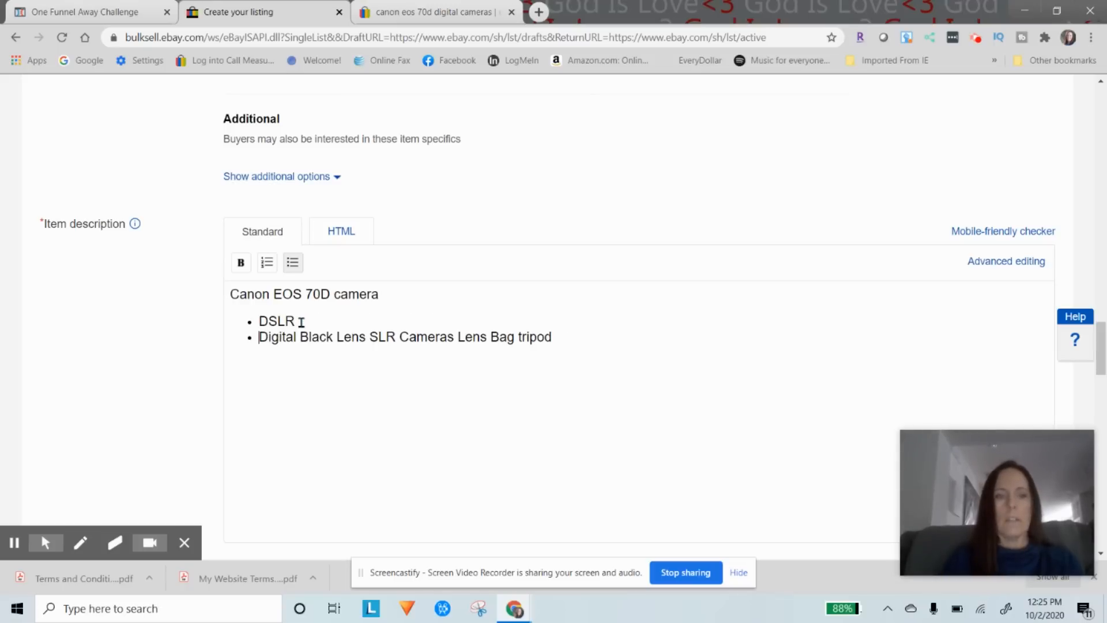
pyautogui.click(300, 336)
pyautogui.press('Return')
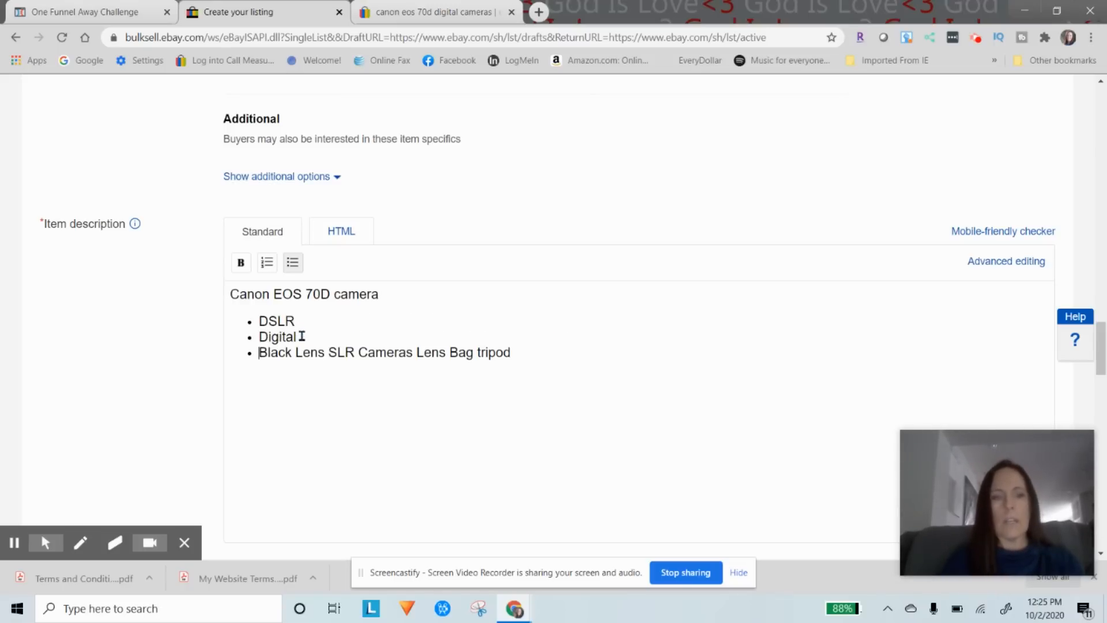
pyautogui.click(298, 352)
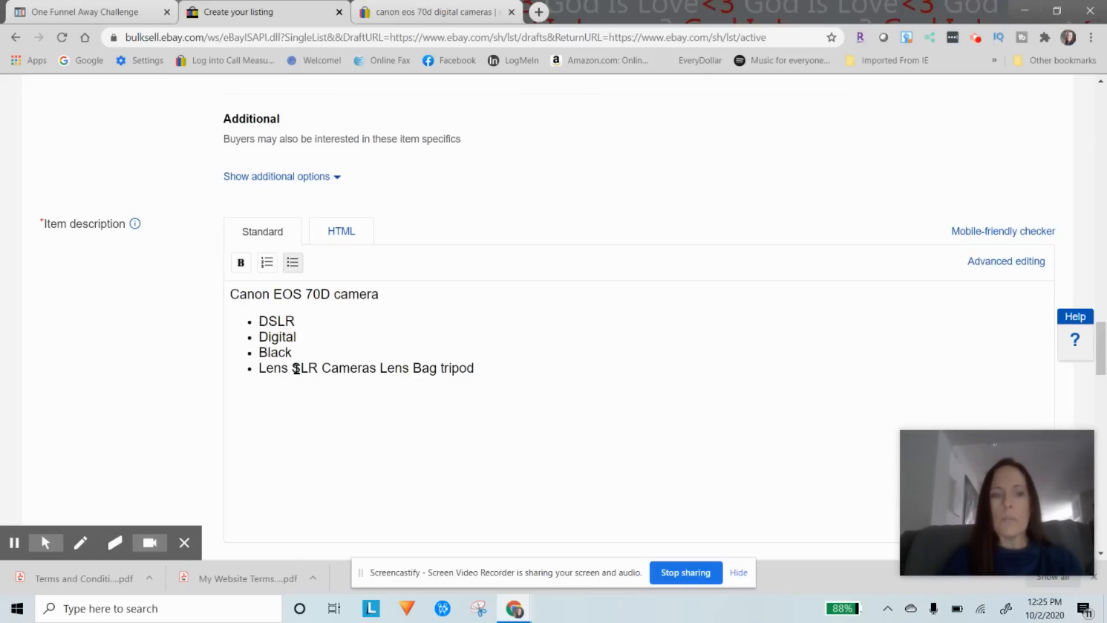
pyautogui.click(296, 369)
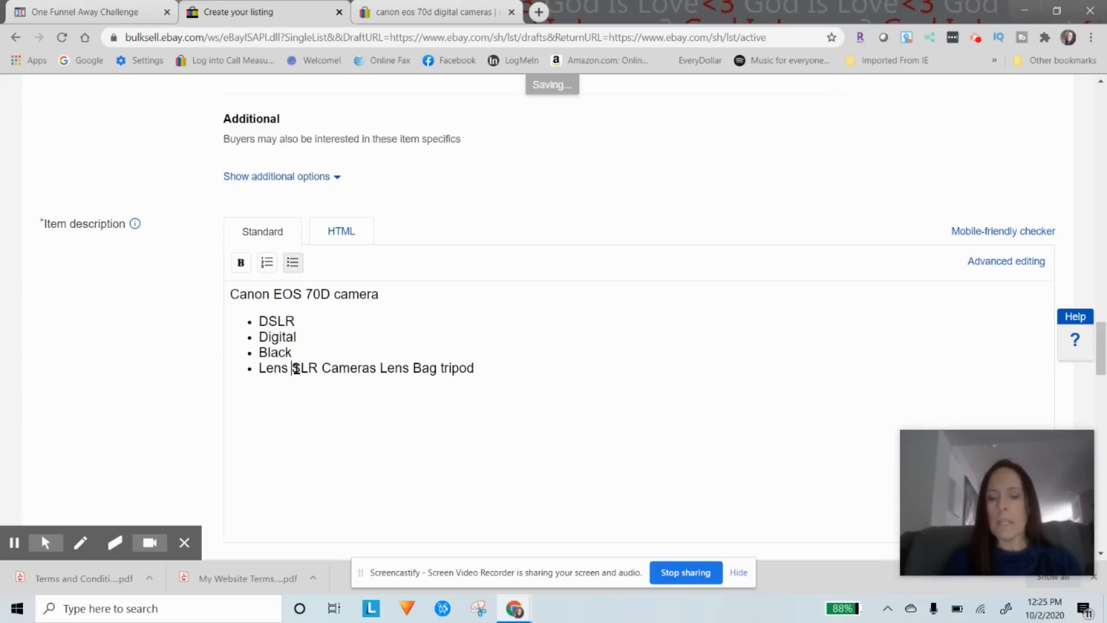
pyautogui.press('Return')
pyautogui.click(289, 383)
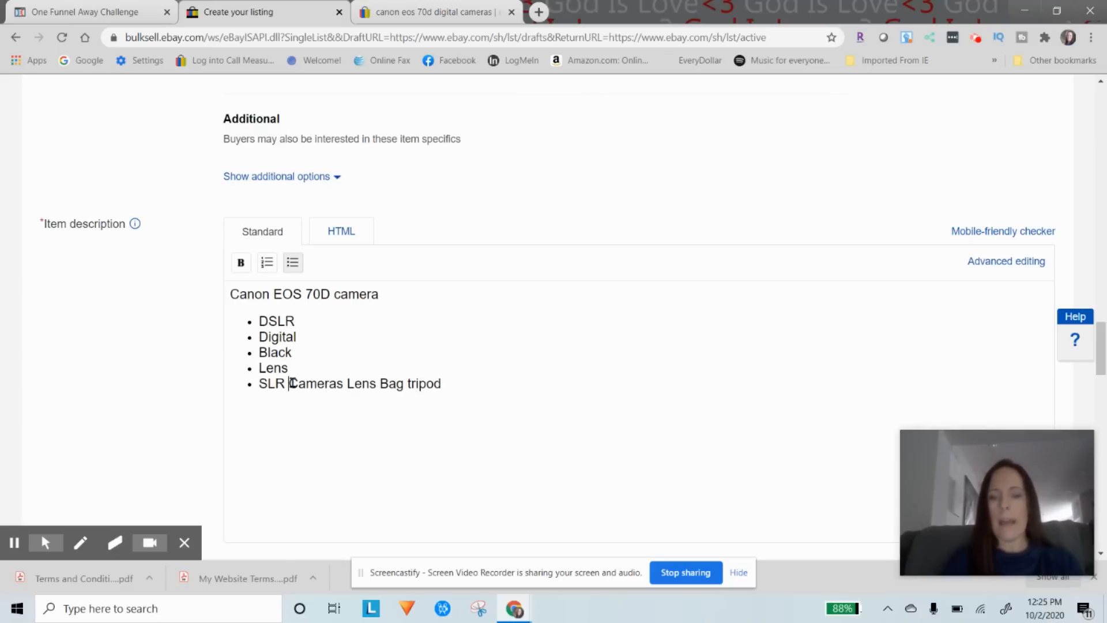
pyautogui.press('Return')
# - Make Cameras, Lens, Bag and tripod their own bullets and remove the trailing empty bullet
pyautogui.click(321, 396)
pyautogui.press('Return')
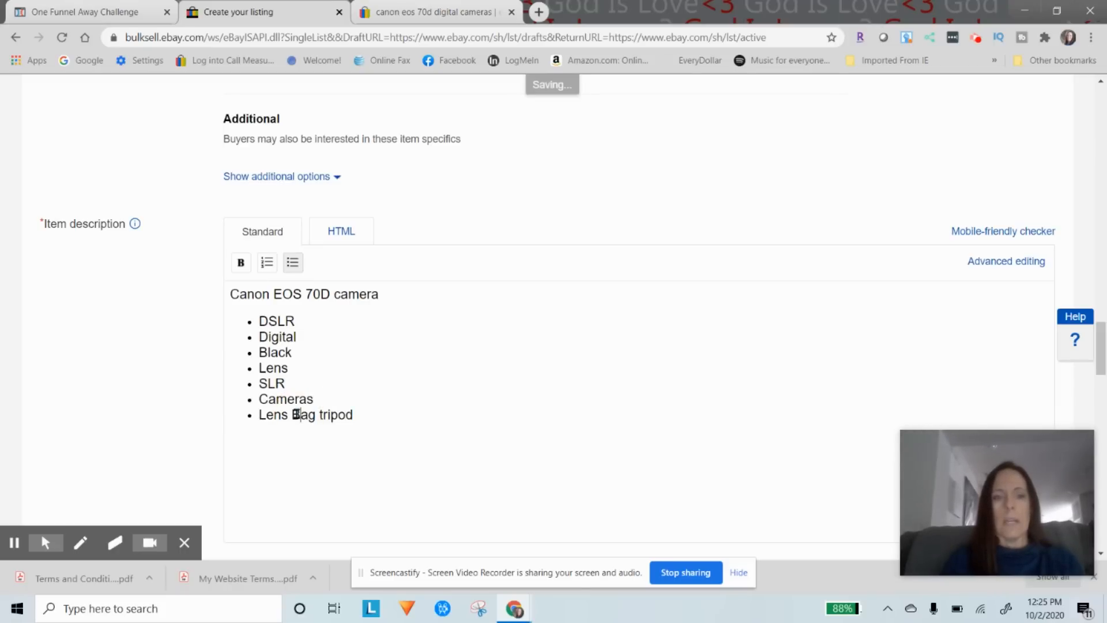
pyautogui.press('Return')
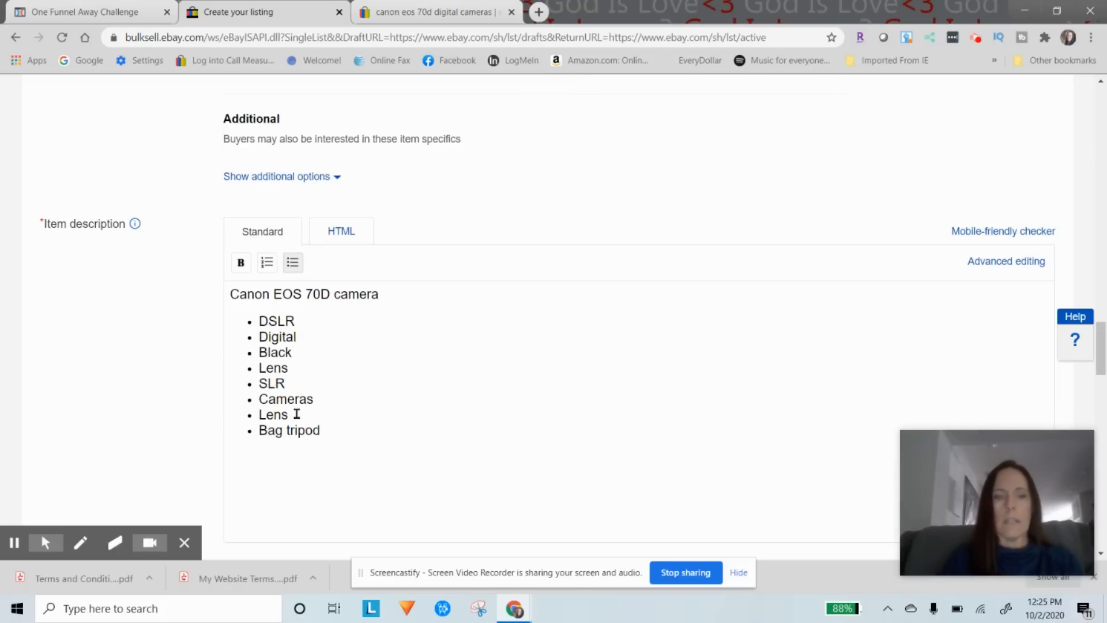
pyautogui.click(287, 429)
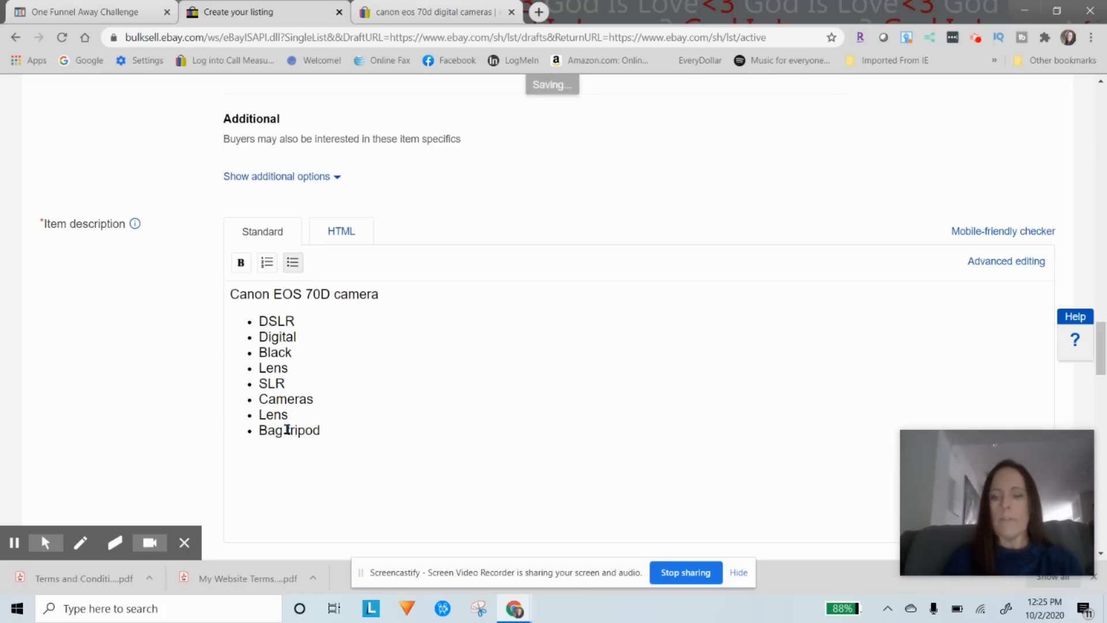
pyautogui.press('Return')
pyautogui.press('Right')
pyautogui.press('Right')
pyautogui.press('Right')
pyautogui.press('Right')
pyautogui.press('Right')
pyautogui.press('Right')
pyautogui.press('Right')
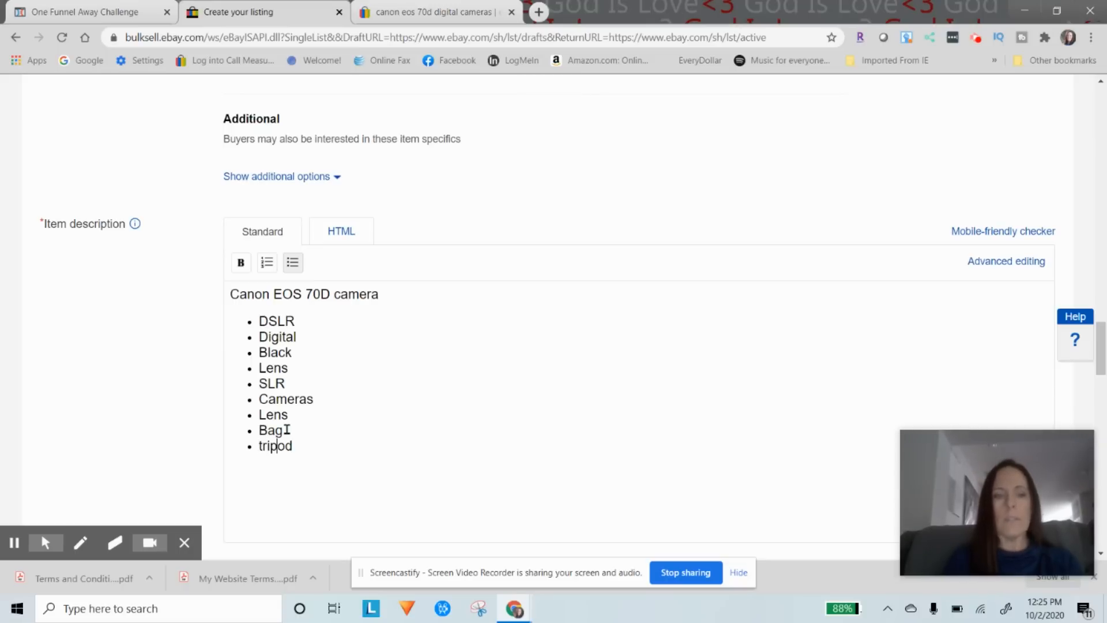
pyautogui.press('Return')
pyautogui.press('BackSpace')
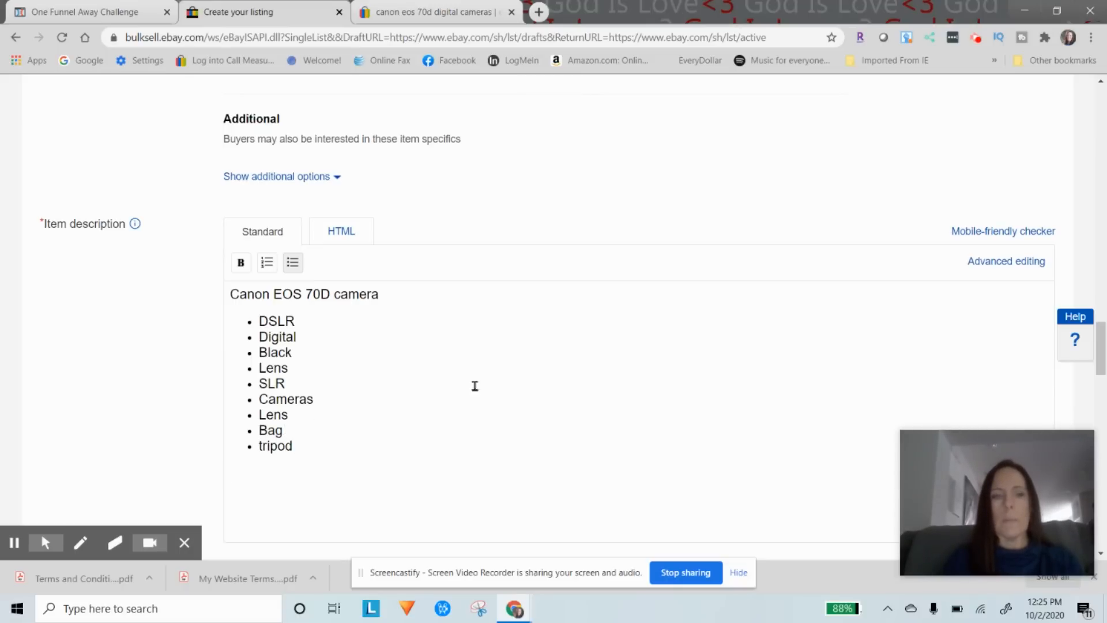
# - Insert the 'Buy with confidence' custom template through Advanced editing below the keyword bullets
pyautogui.click(1019, 269)
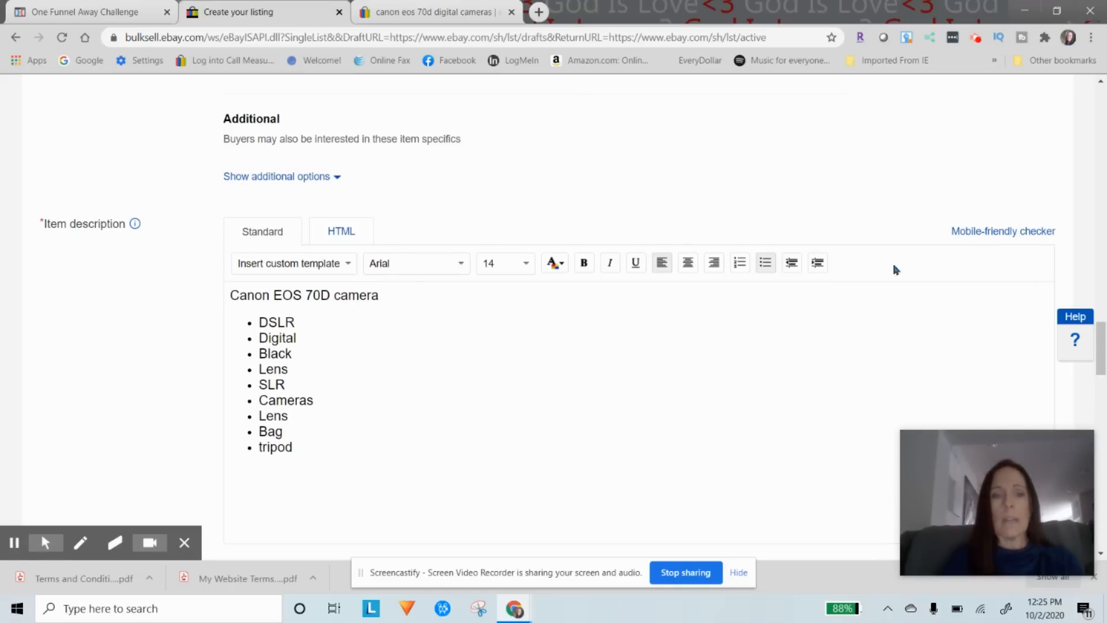
pyautogui.click(349, 264)
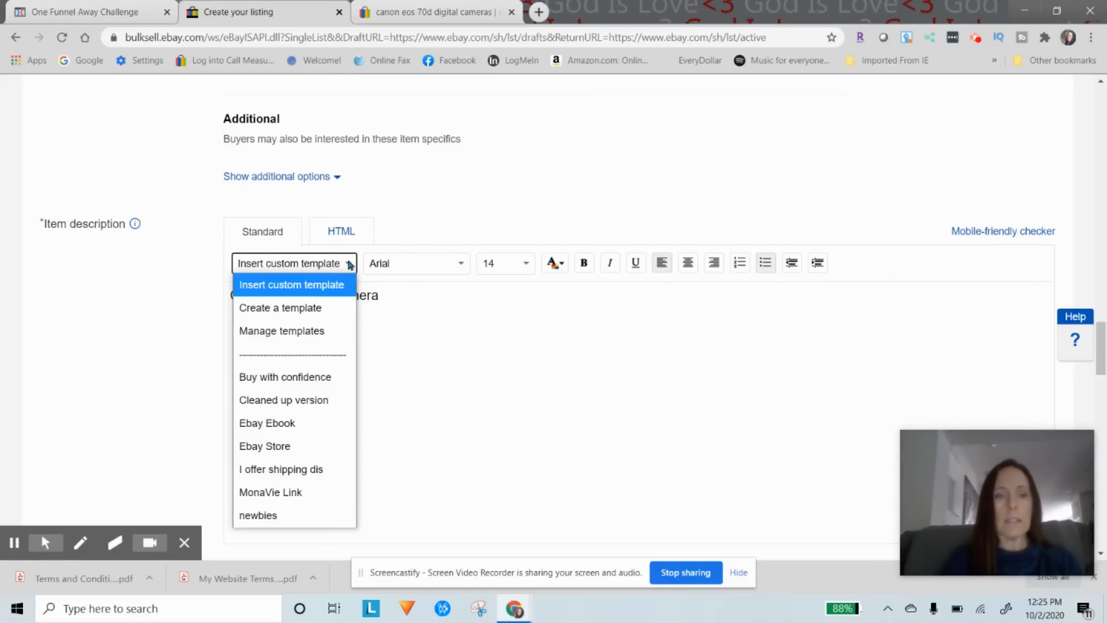
pyautogui.click(305, 383)
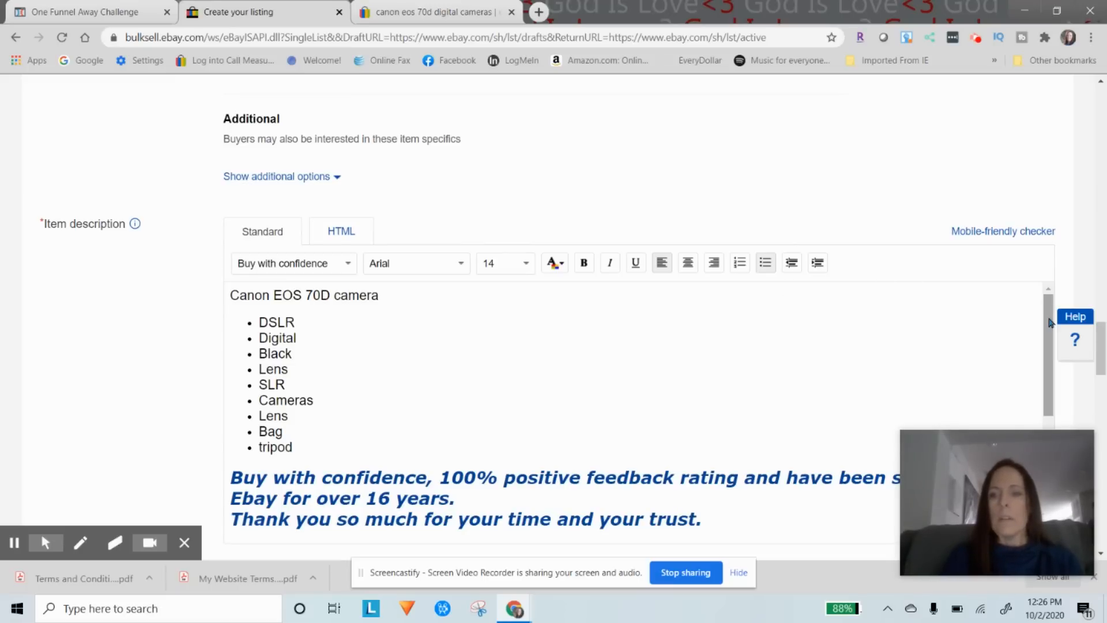
pyautogui.moveTo(1048, 314); pyautogui.dragTo(1058, 449)
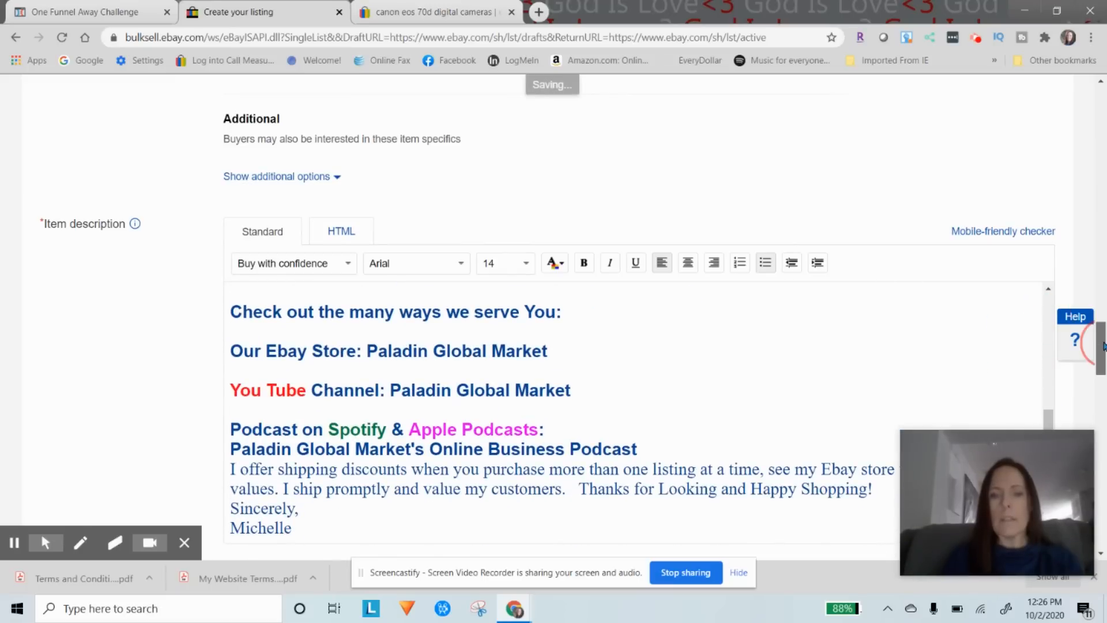
pyautogui.click(1105, 392)
pyautogui.scroll(-1, 1105, 394)
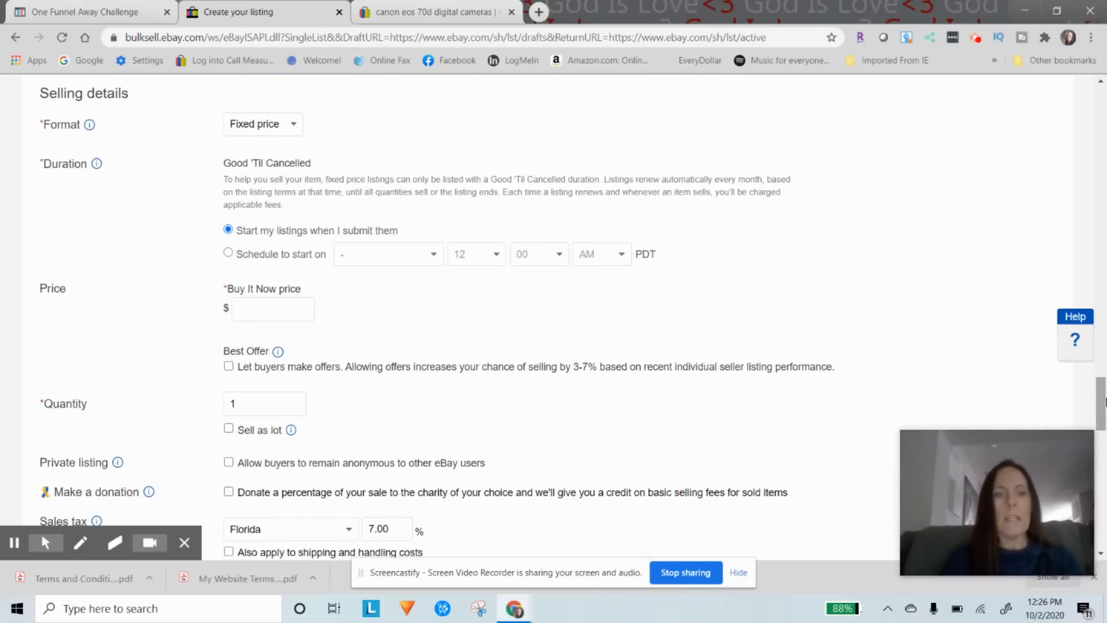
pyautogui.click(264, 310)
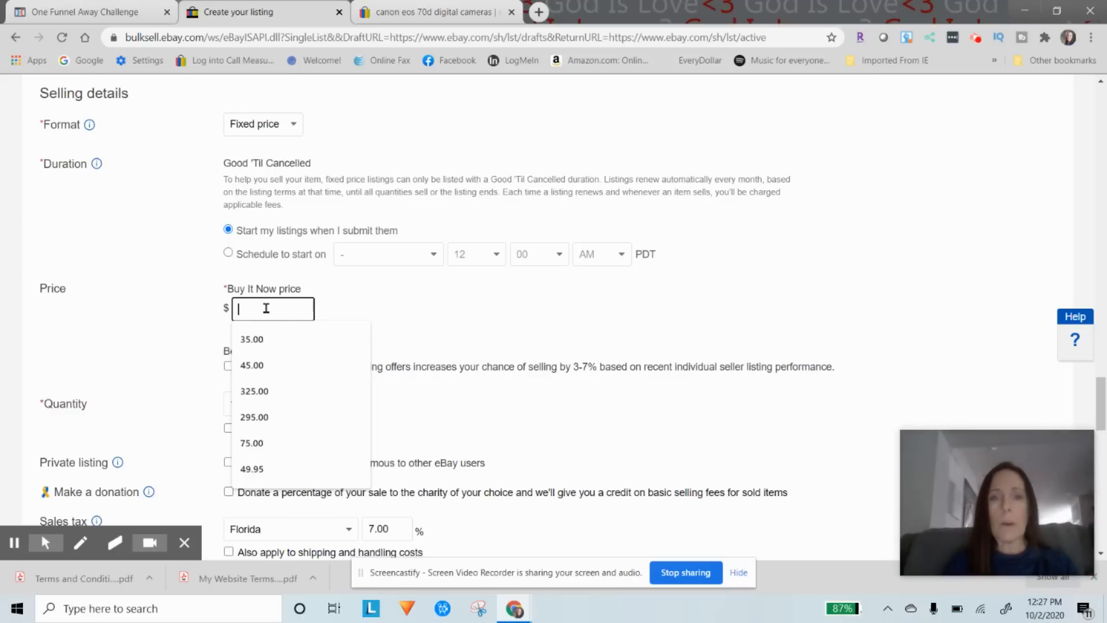
# - Enter 325.00 as the Buy It Now price
pyautogui.write('325')
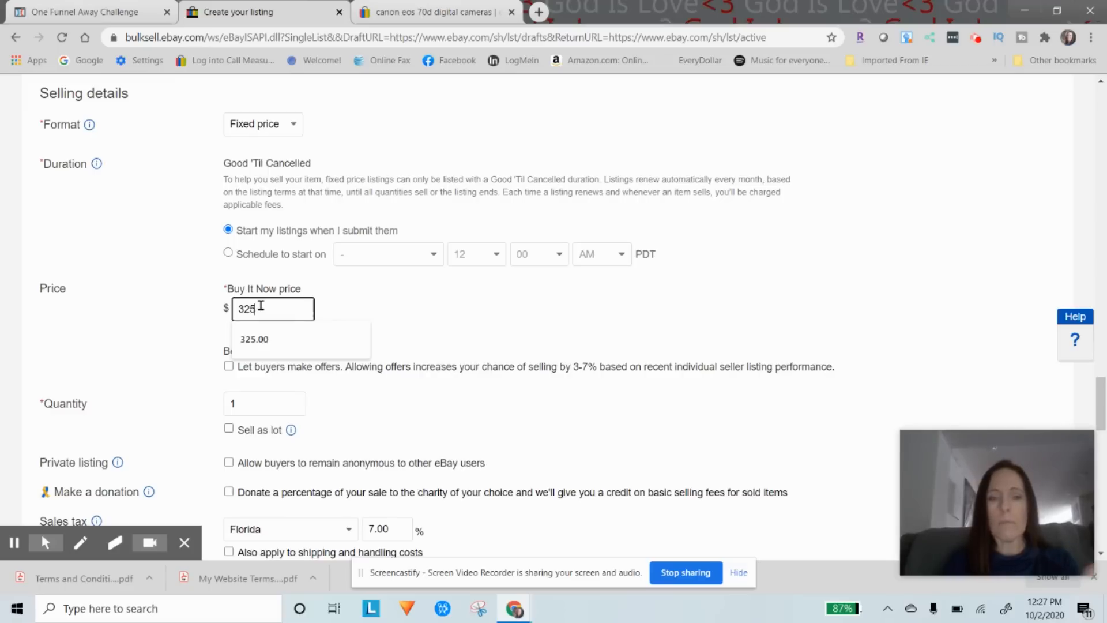
pyautogui.write('.00')
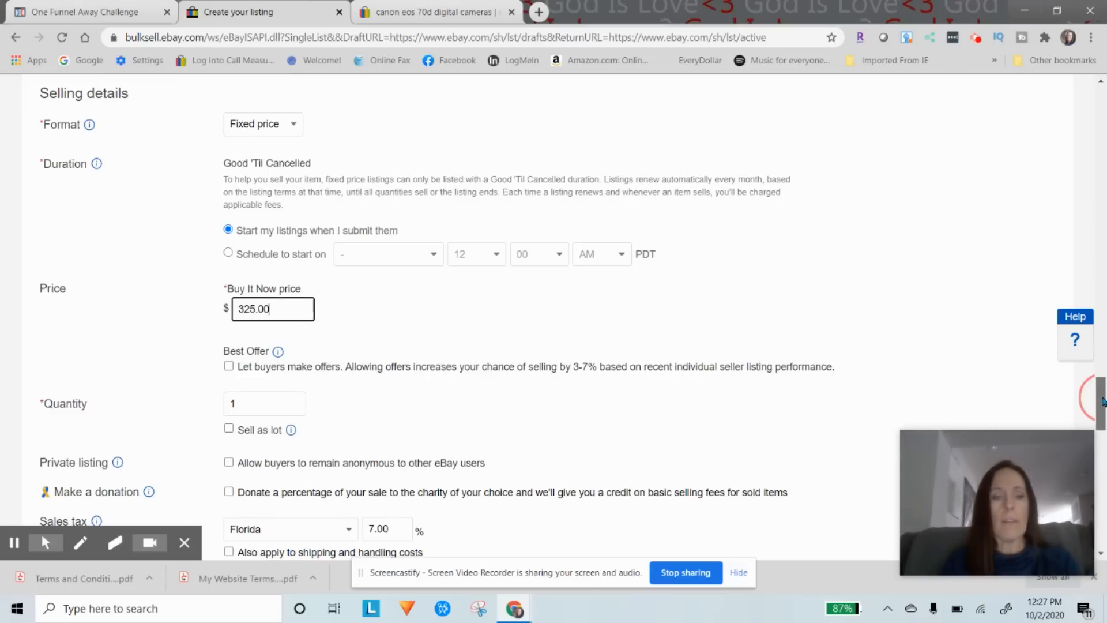
pyautogui.scroll(-1, 1101, 402)
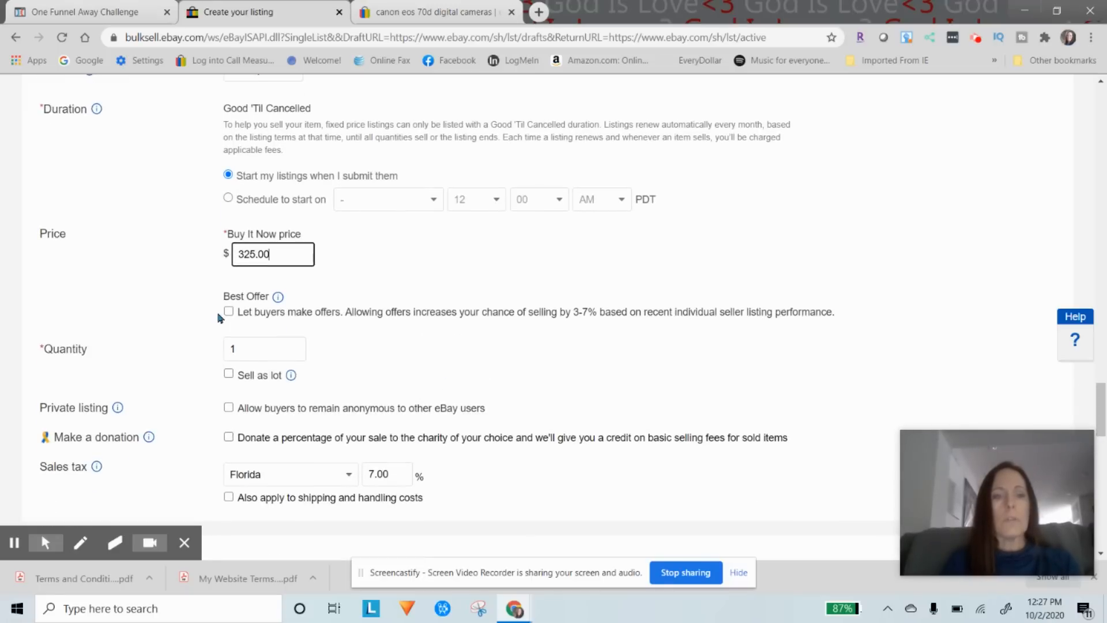
# - Tick 'Let buyers make offers' for Best Offer, then scroll down to the shipping details
pyautogui.click(229, 312)
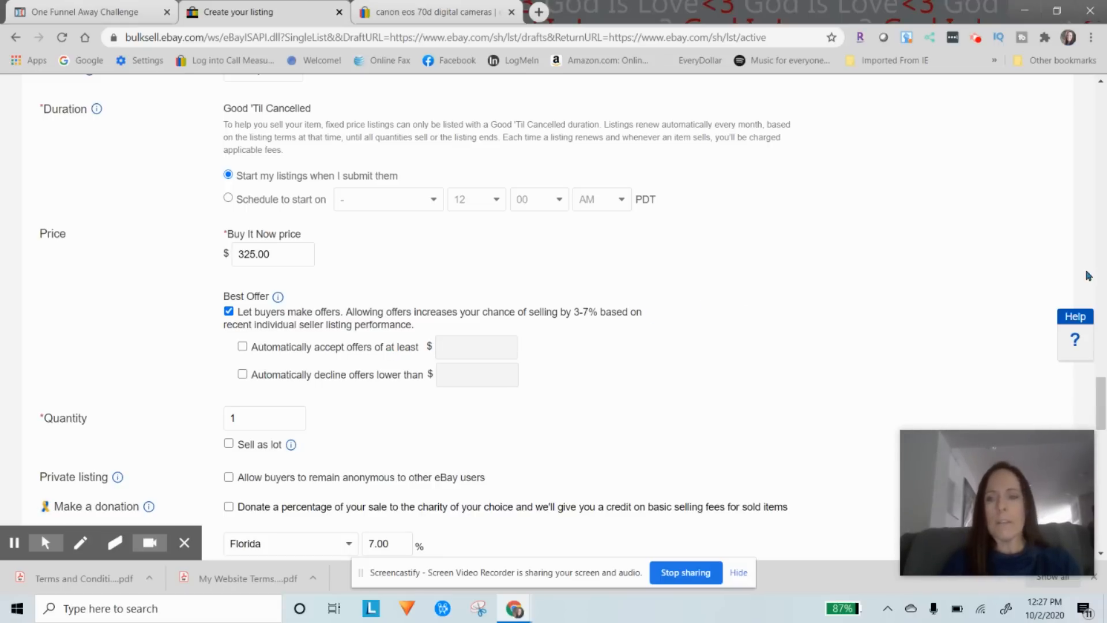
pyautogui.click(1103, 388)
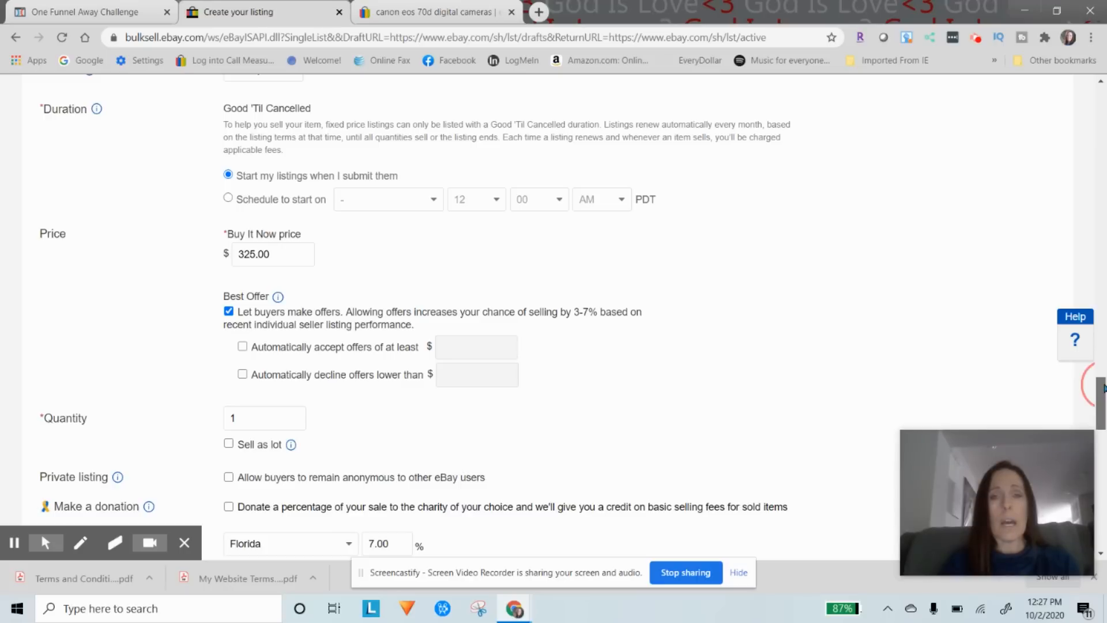
pyautogui.moveTo(1104, 388); pyautogui.dragTo(1104, 394)
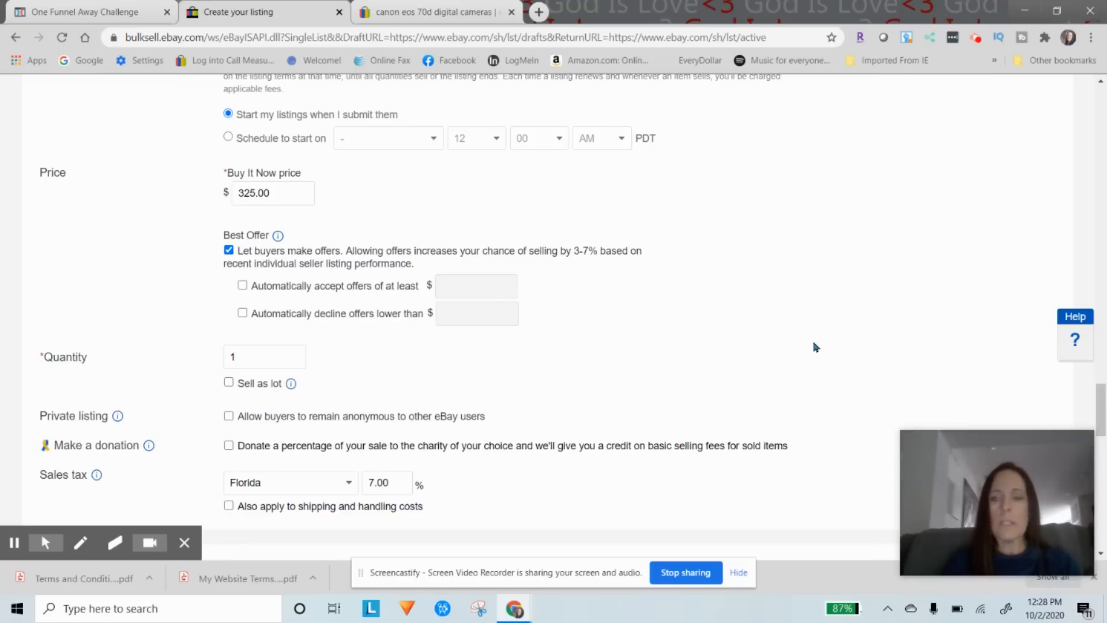
pyautogui.moveTo(1099, 397); pyautogui.dragTo(1096, 423)
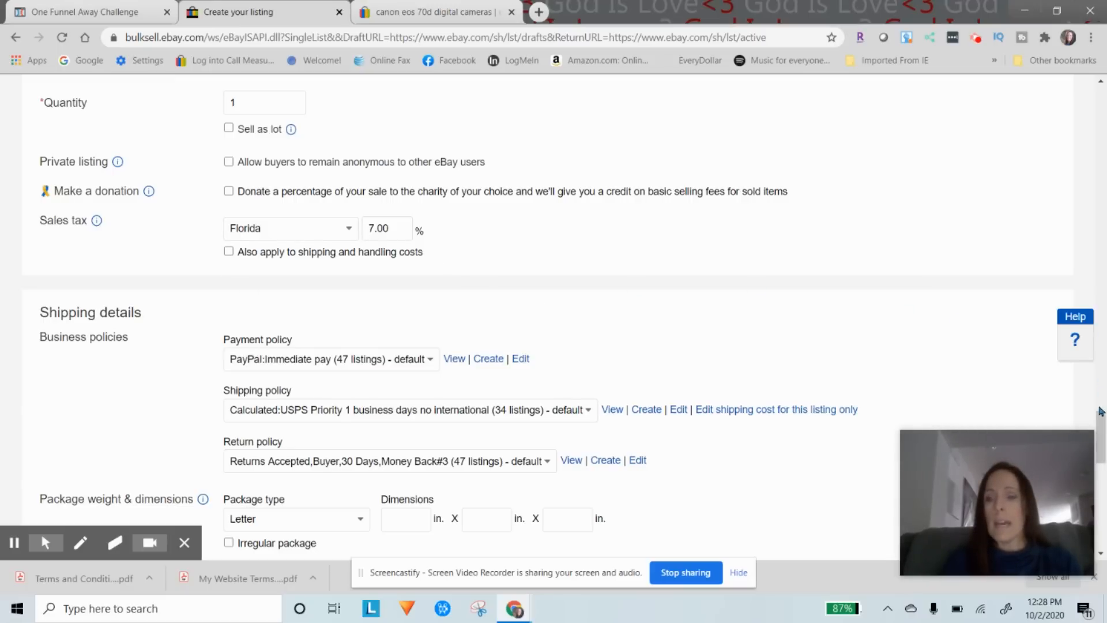
pyautogui.click(1101, 432)
pyautogui.moveTo(1102, 436); pyautogui.dragTo(1102, 453)
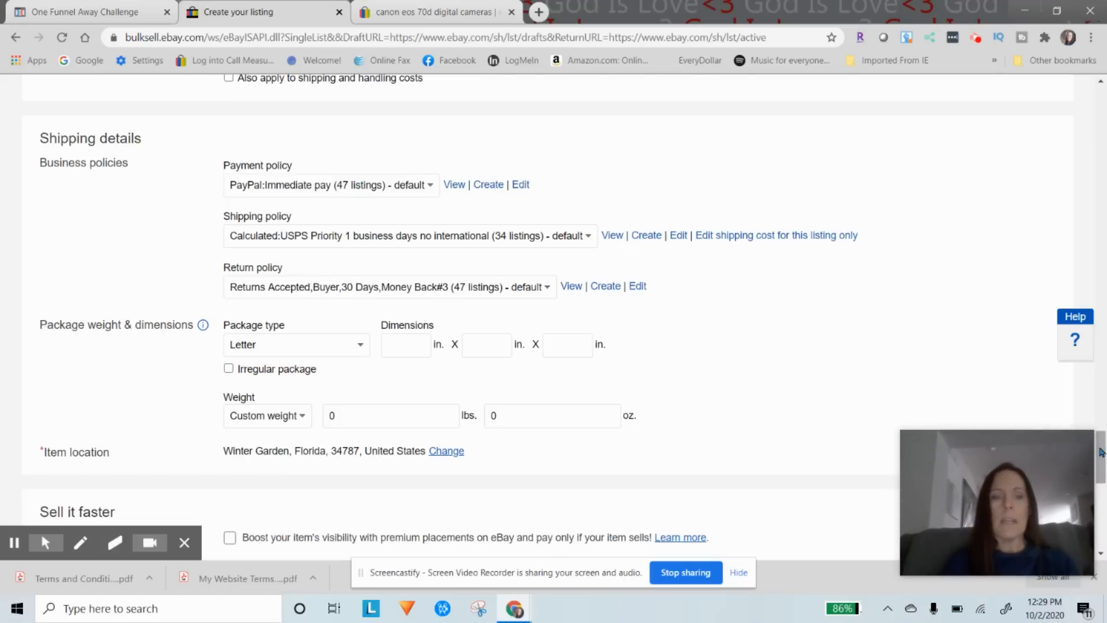
pyautogui.moveTo(1102, 453); pyautogui.dragTo(1101, 470)
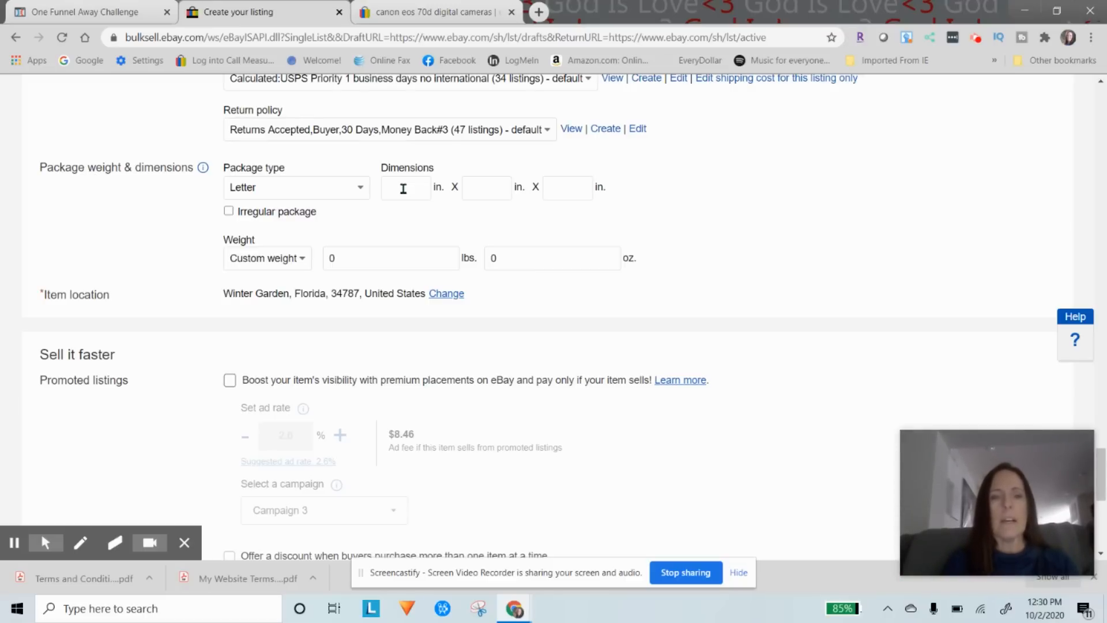
pyautogui.click(403, 189)
# - Enter package dimensions of 12 × 12 × 5 inches
pyautogui.write('2')
pyautogui.press('BackSpace')
pyautogui.write('12')
pyautogui.click(463, 190)
pyautogui.write('12')
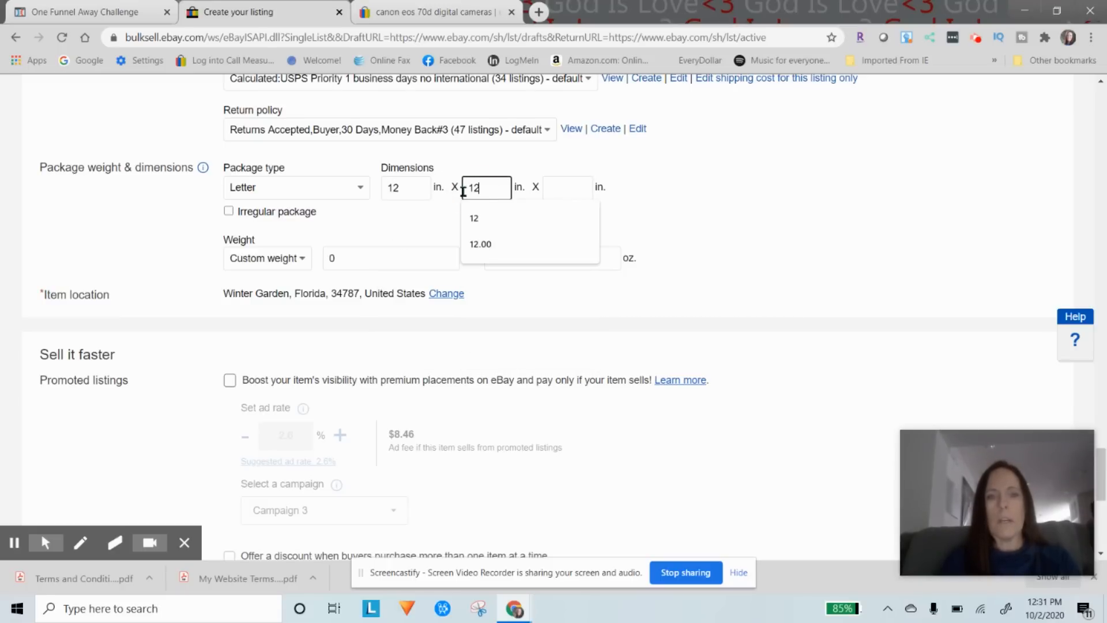
pyautogui.click(572, 189)
pyautogui.write('5')
# - Replace the 0 in the pounds box with 7 for a 7 lbs package weight
pyautogui.click(530, 259)
pyautogui.click(432, 263)
pyautogui.press('BackSpace')
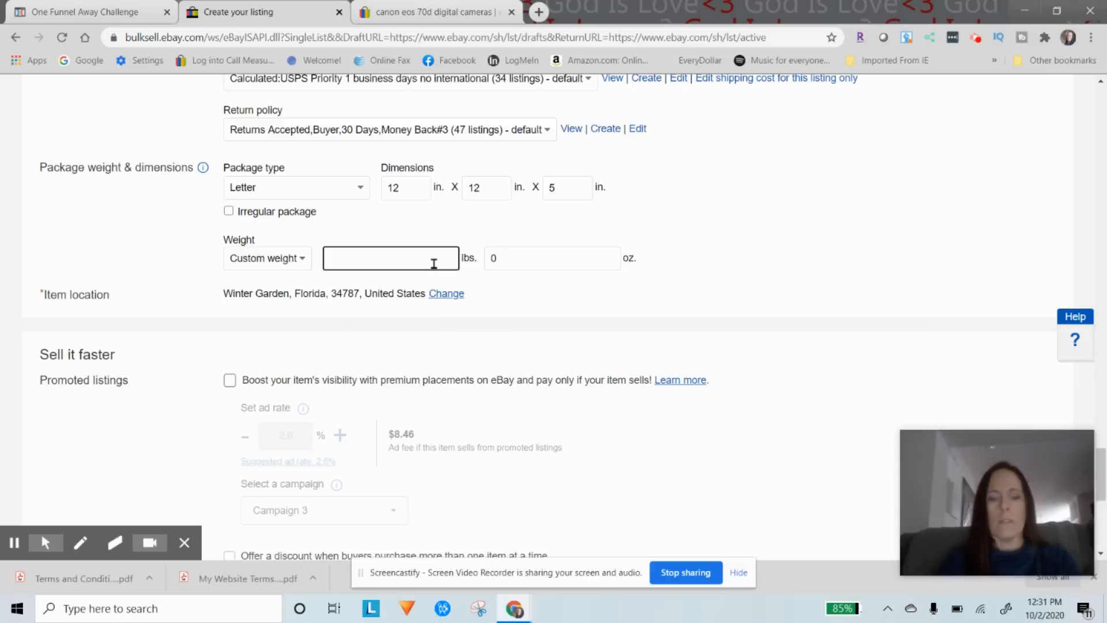
pyautogui.write('7')
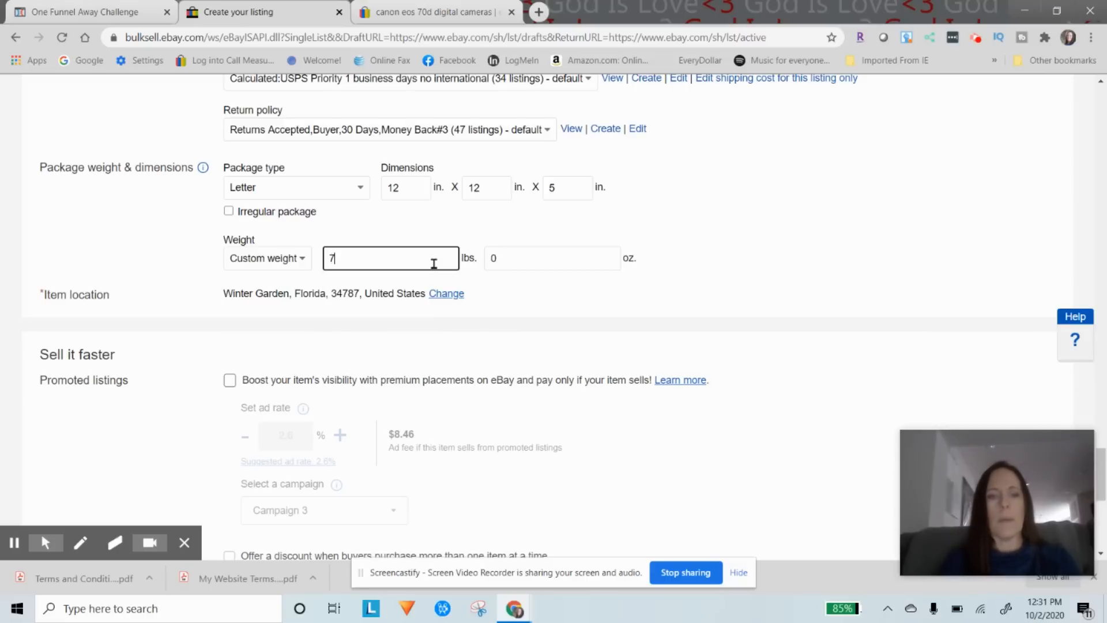
pyautogui.click(561, 303)
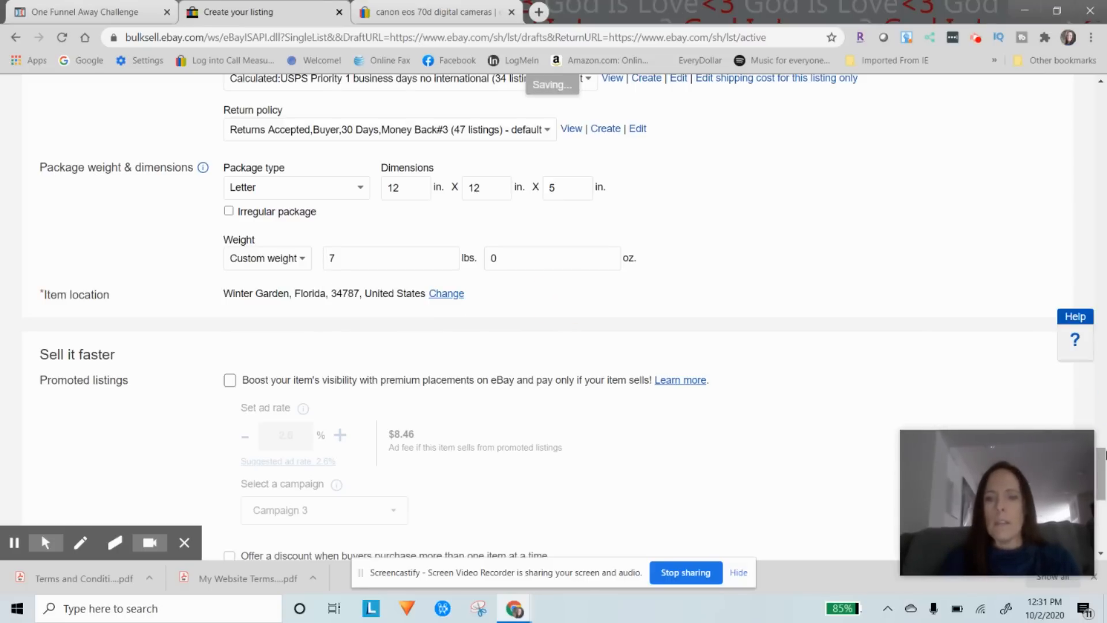
pyautogui.moveTo(1104, 455); pyautogui.dragTo(1104, 475)
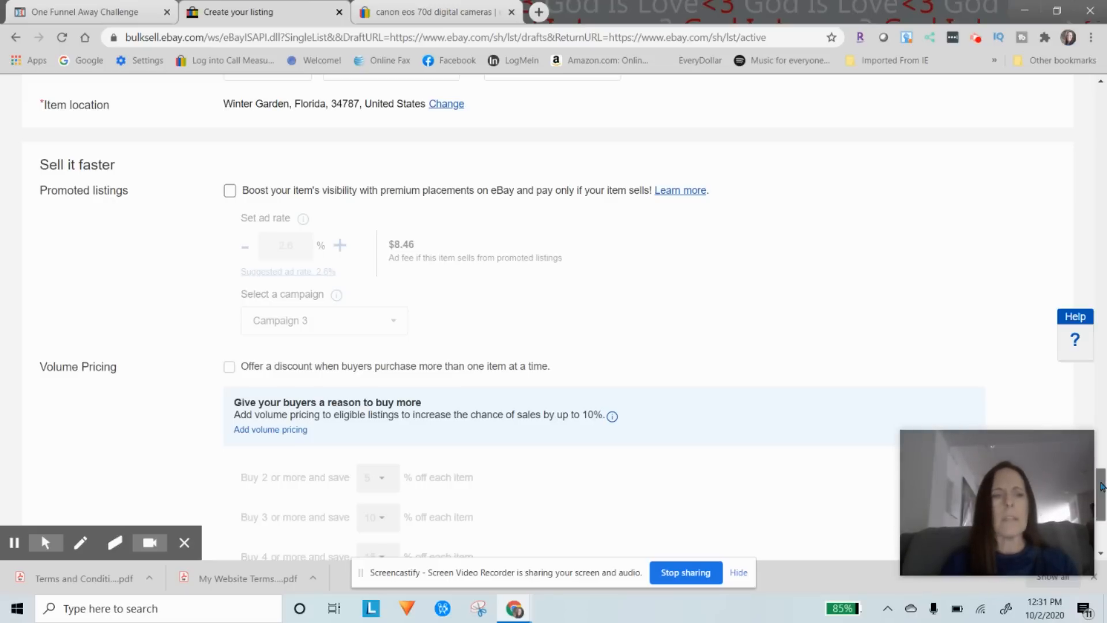
pyautogui.moveTo(1101, 488); pyautogui.dragTo(1101, 513)
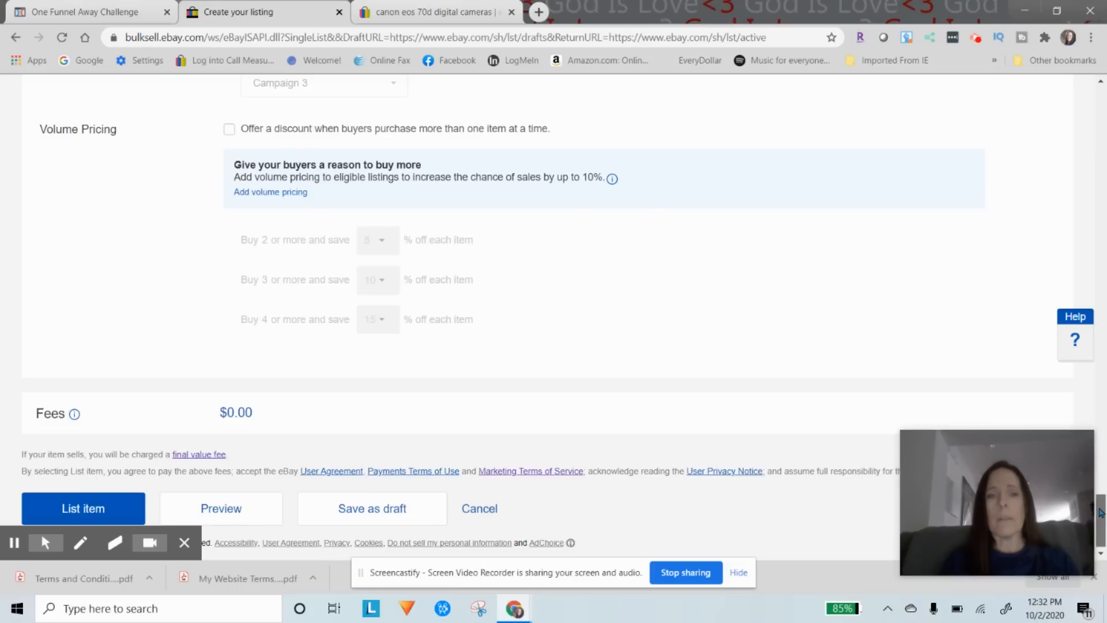
pyautogui.moveTo(1101, 512); pyautogui.dragTo(1101, 521)
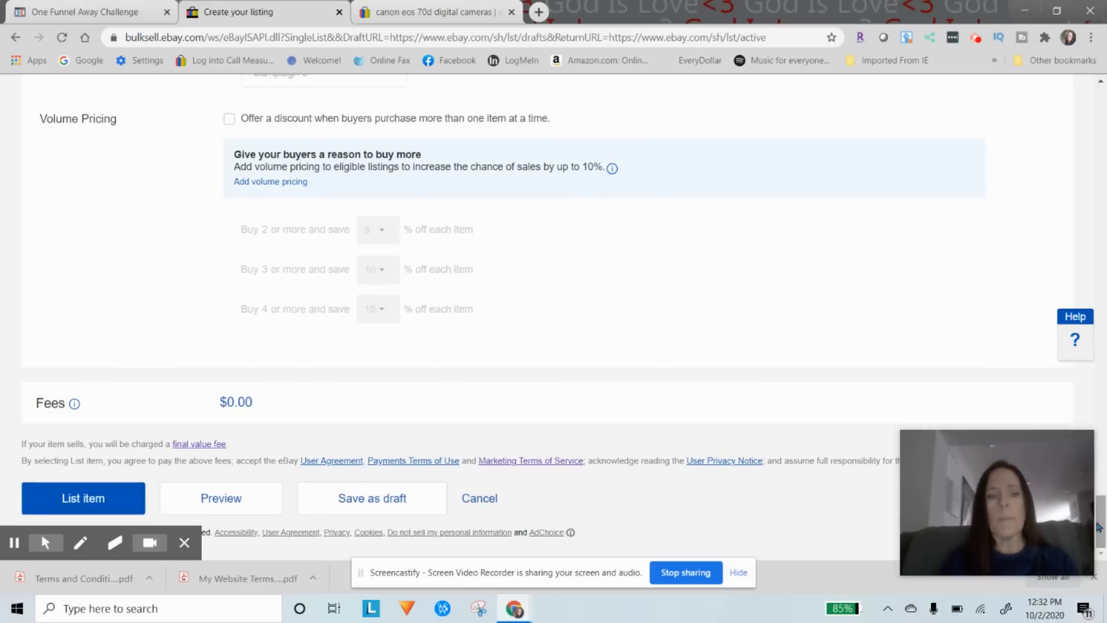